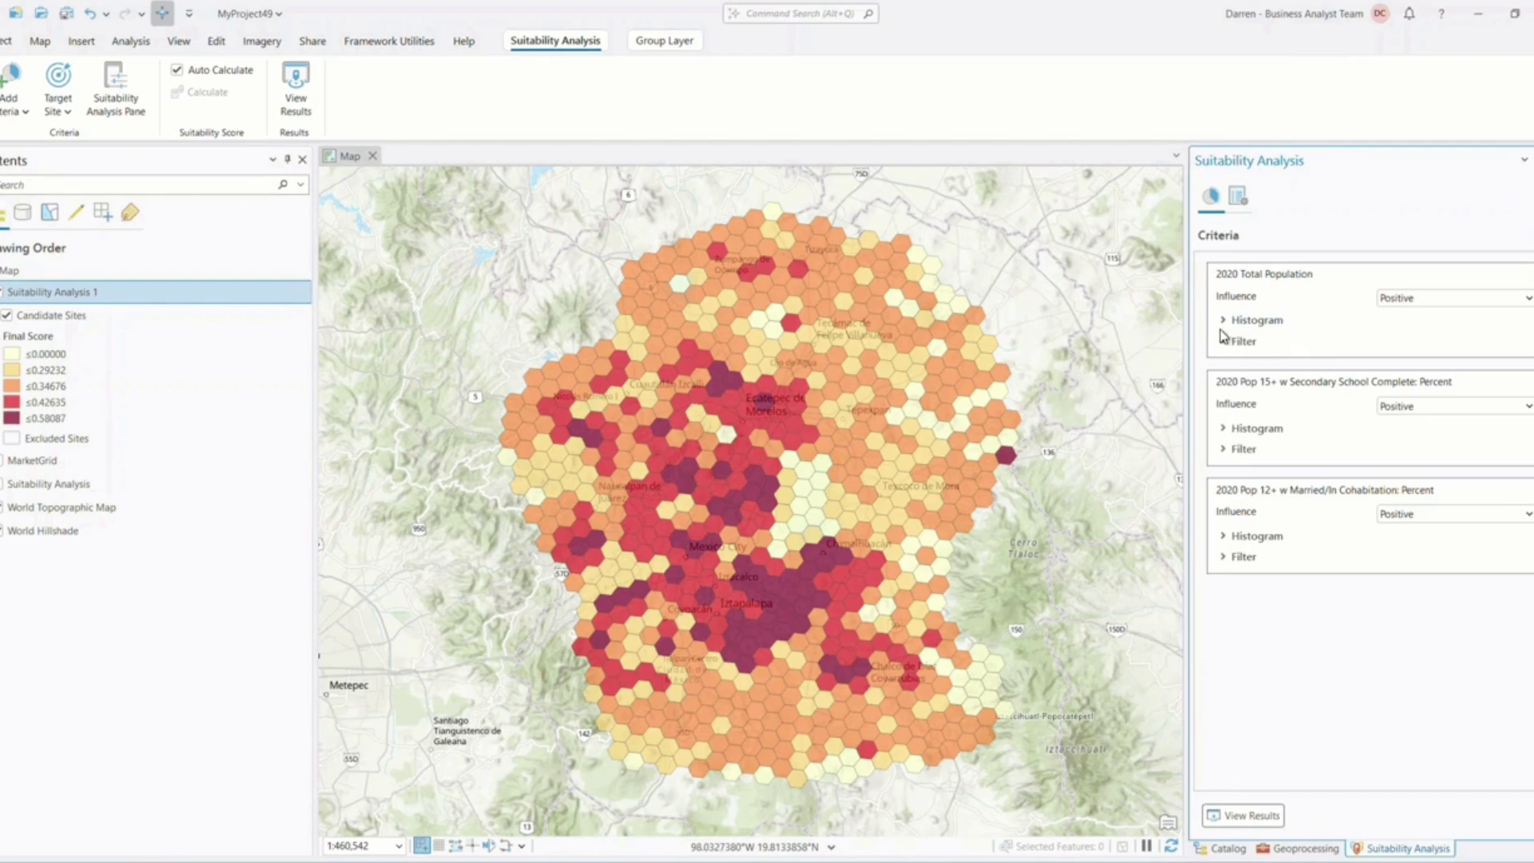
Add positive 2020 health-insurance absence and average education grade criteria, then begin adding variable criteria.
click(1225, 324)
click(1224, 516)
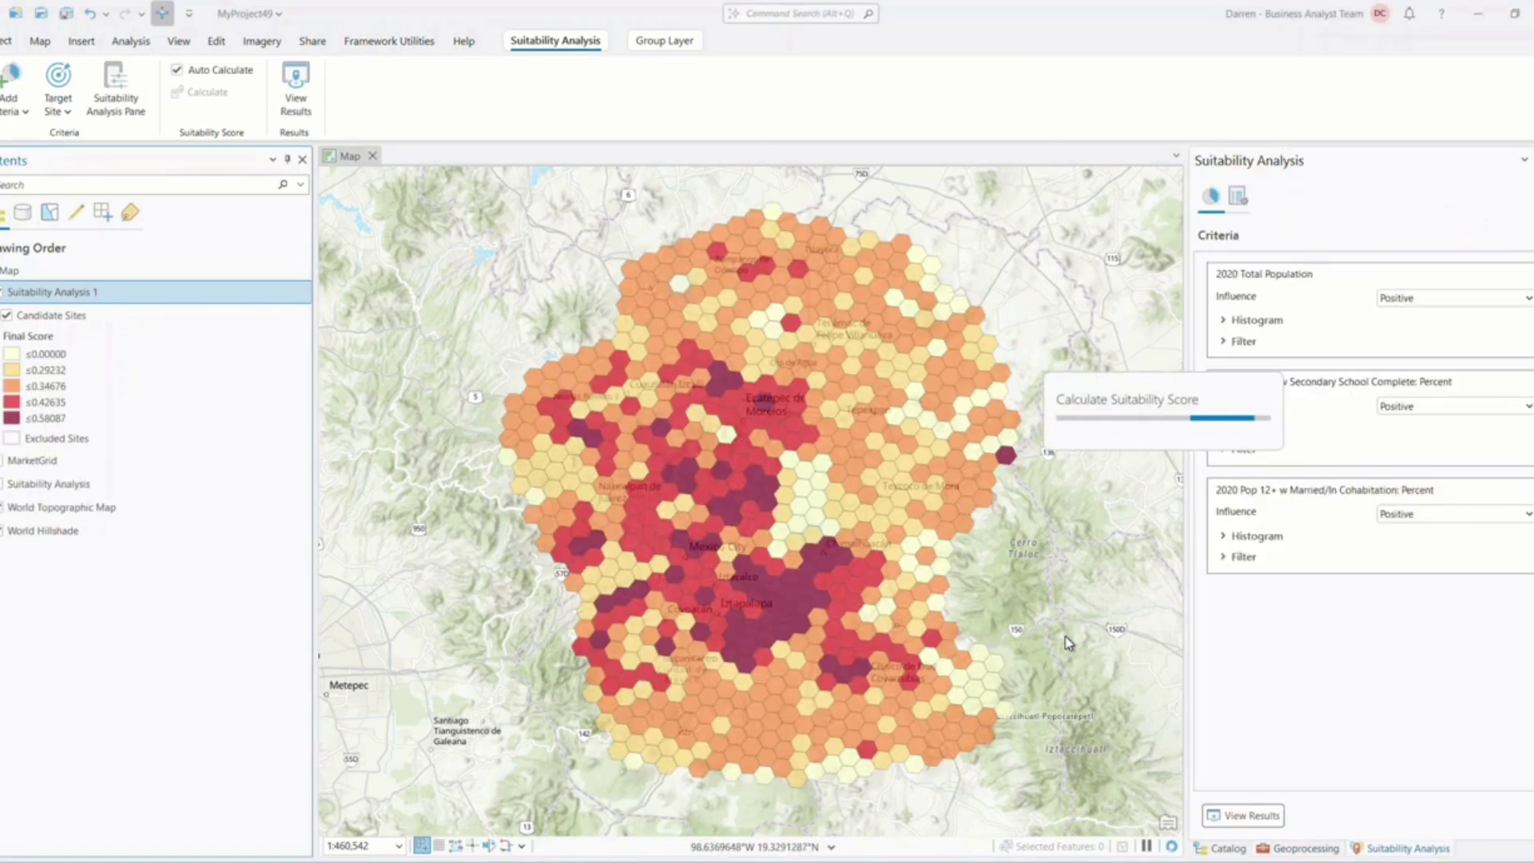
click(1222, 322)
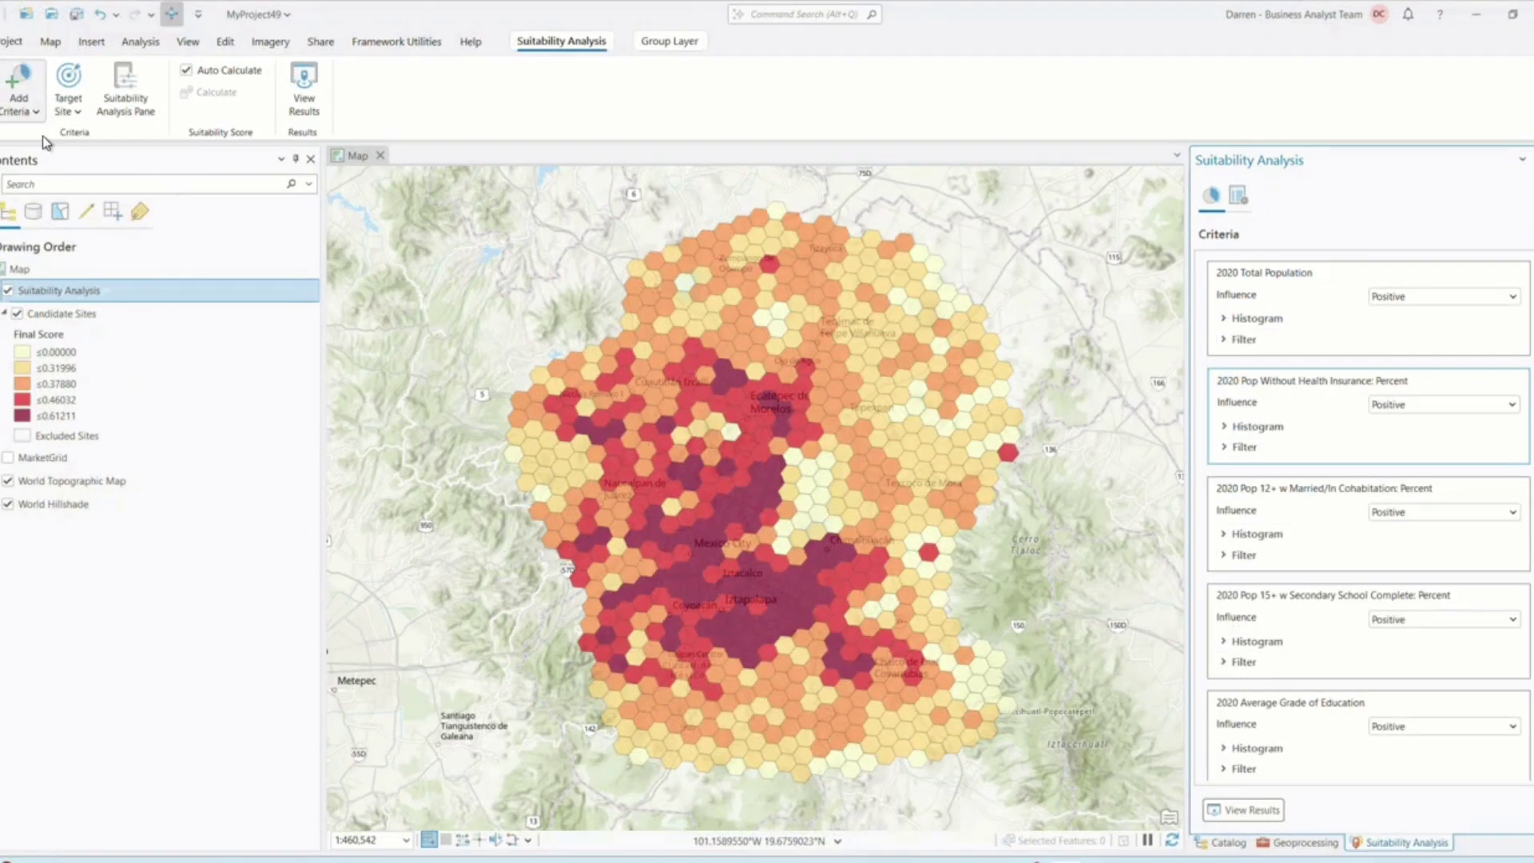
click(67, 151)
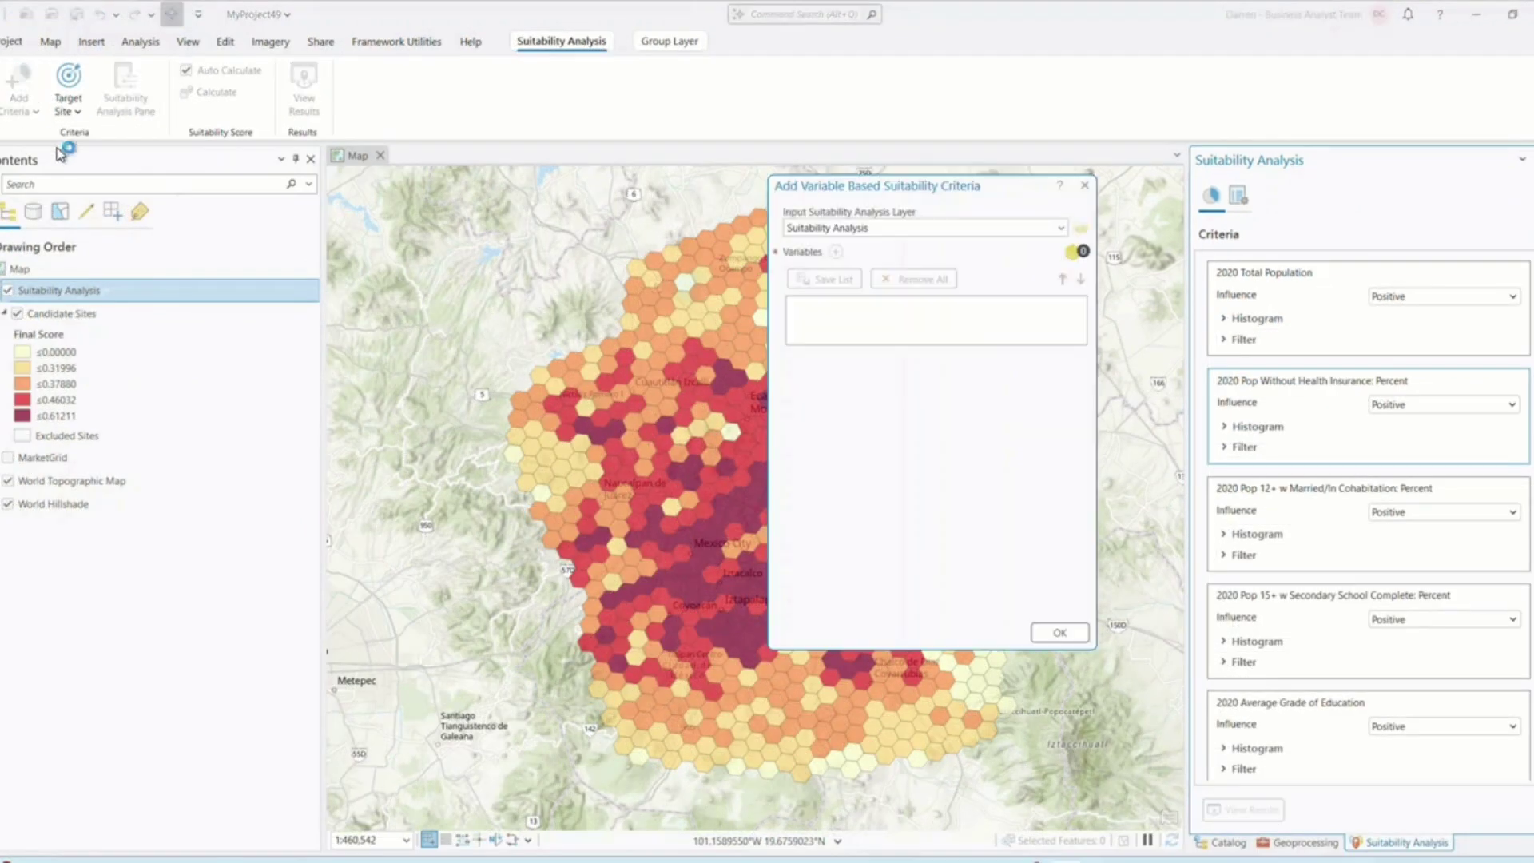
Weight 2020 Total Population at 1.5 in the criteria weighting settings.
click(1224, 320)
click(1224, 512)
click(1238, 195)
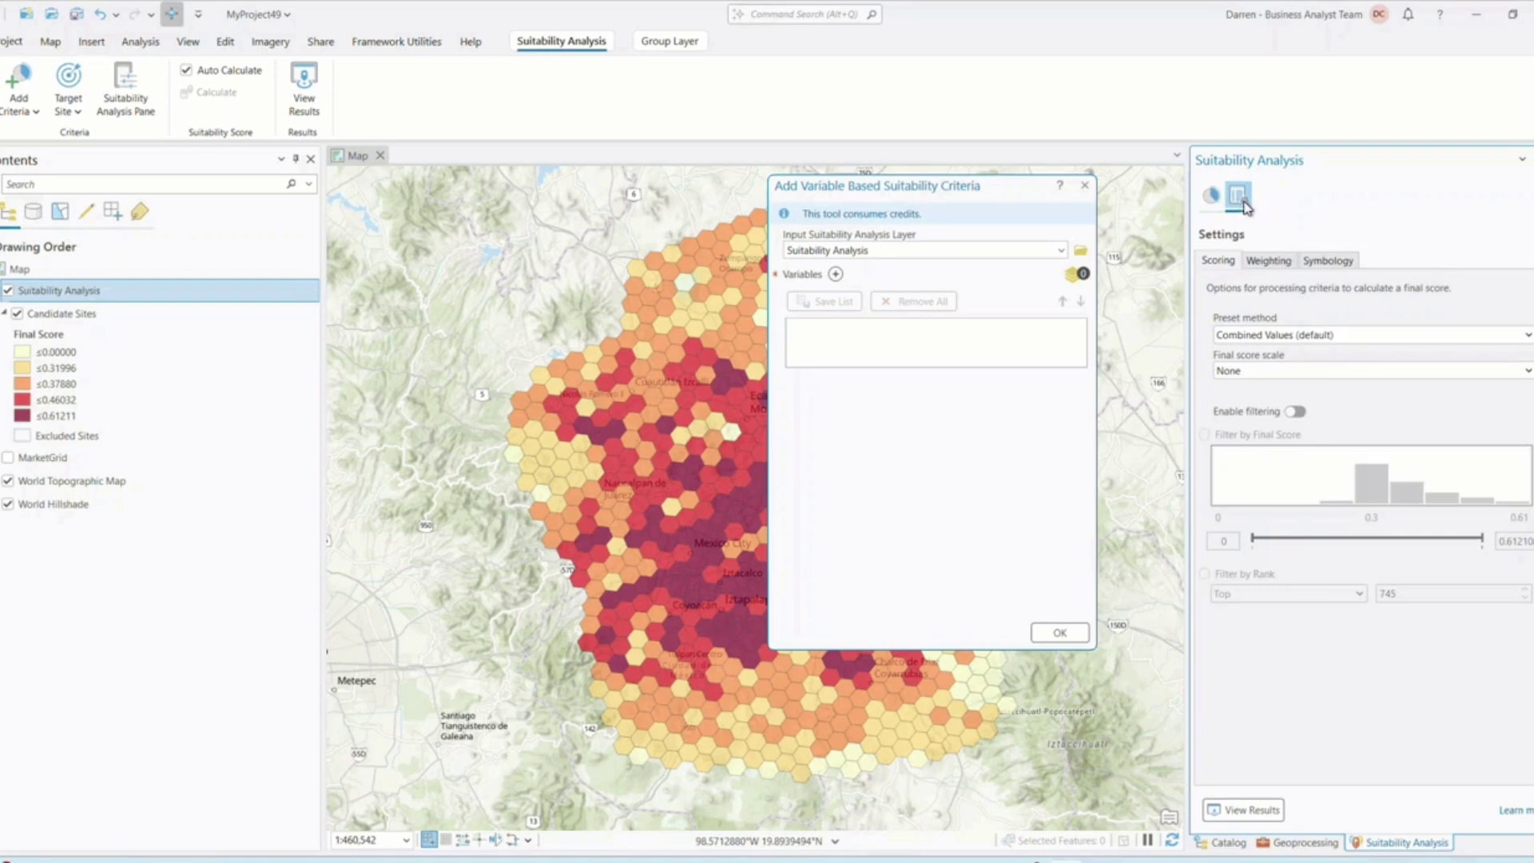
click(1277, 262)
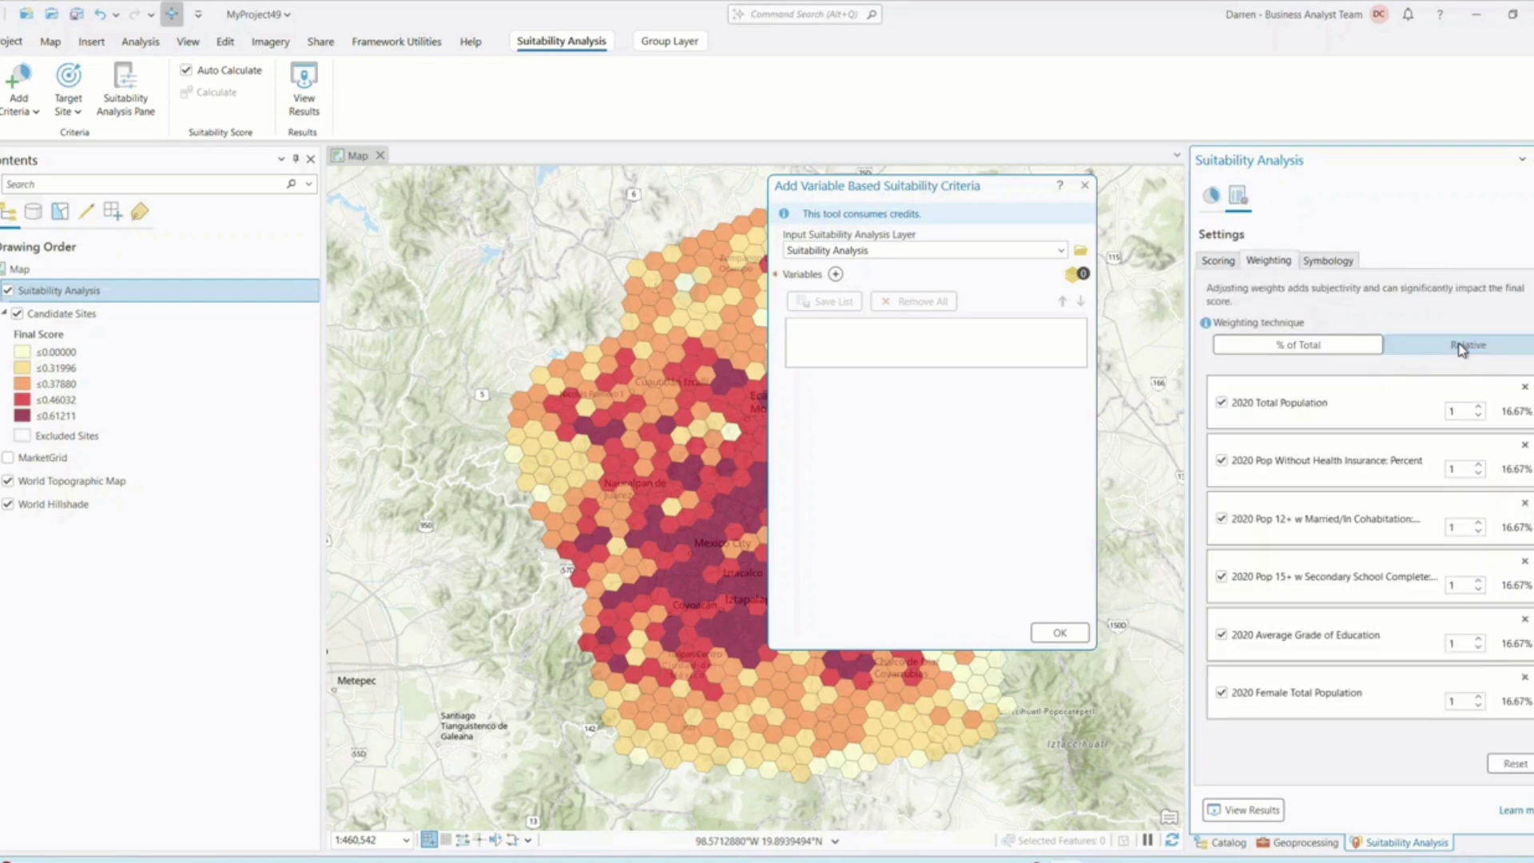
click(1477, 406)
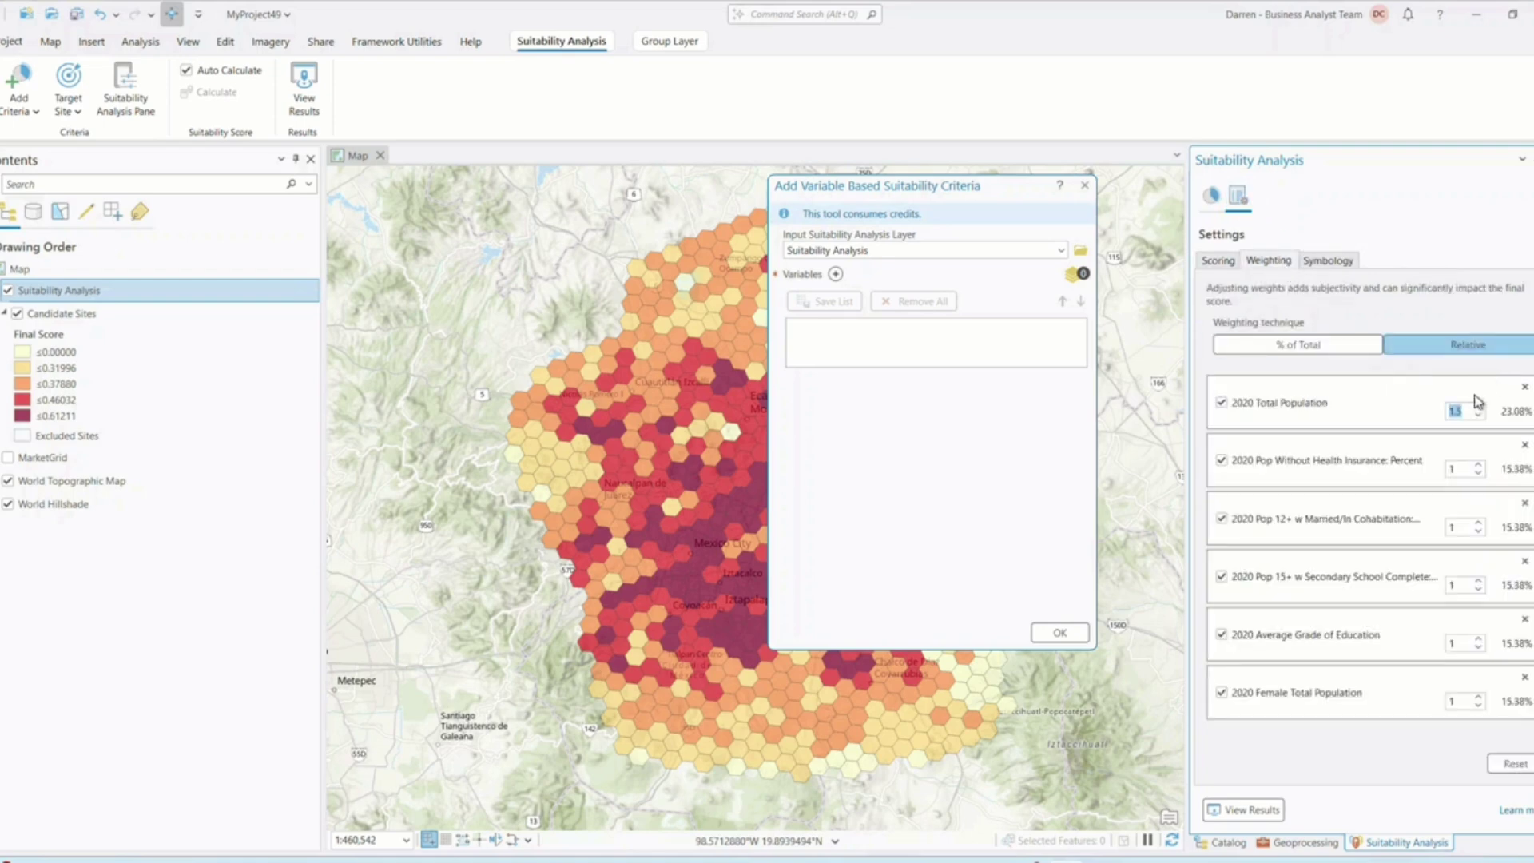
Add the 2020 Males to Females Ratio variable from Population Totals as a new criterion.
click(835, 274)
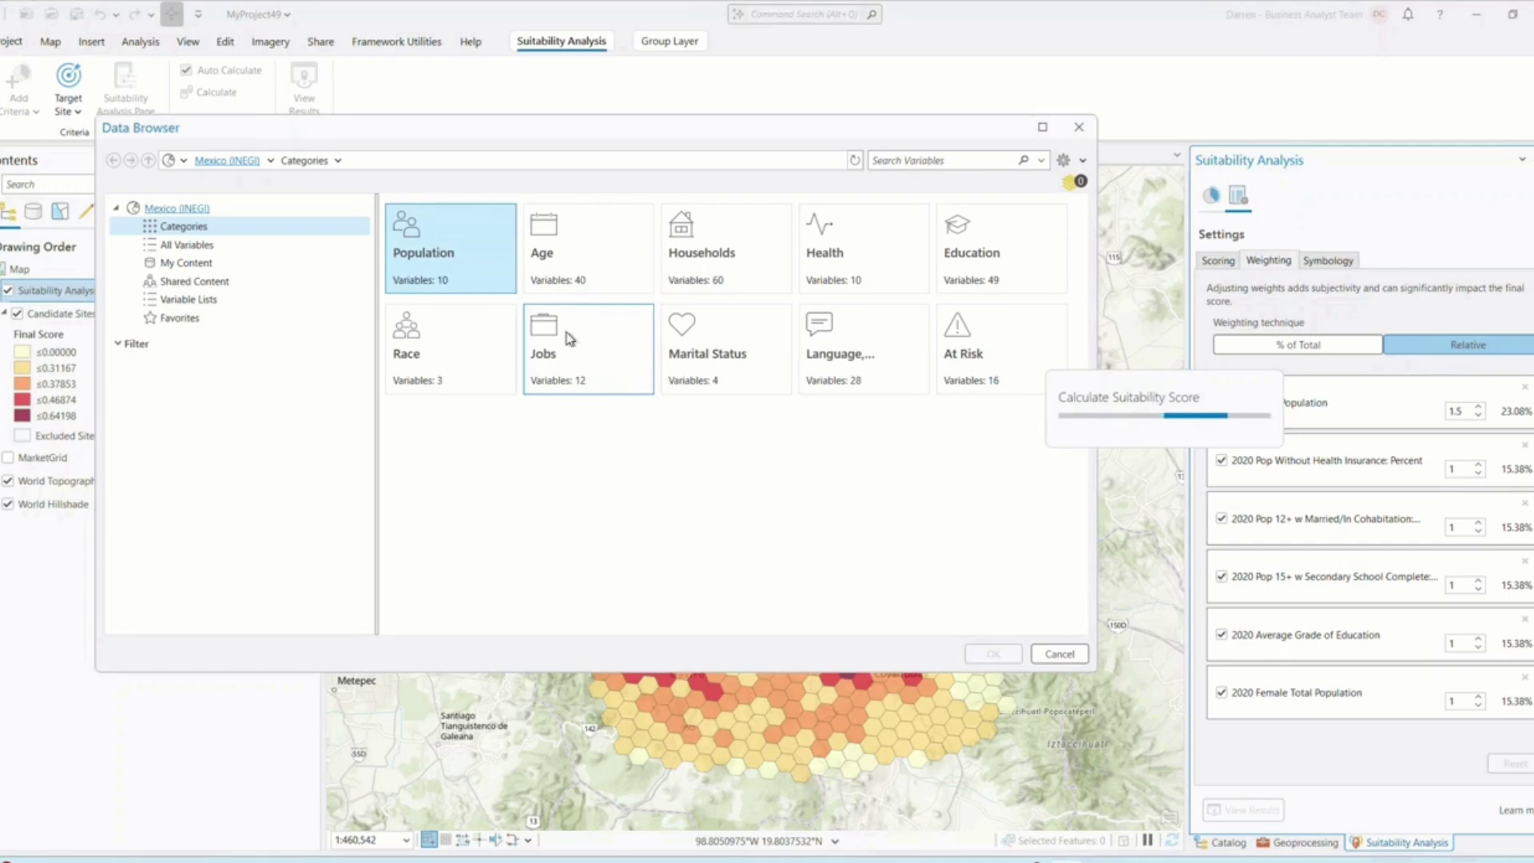
click(457, 283)
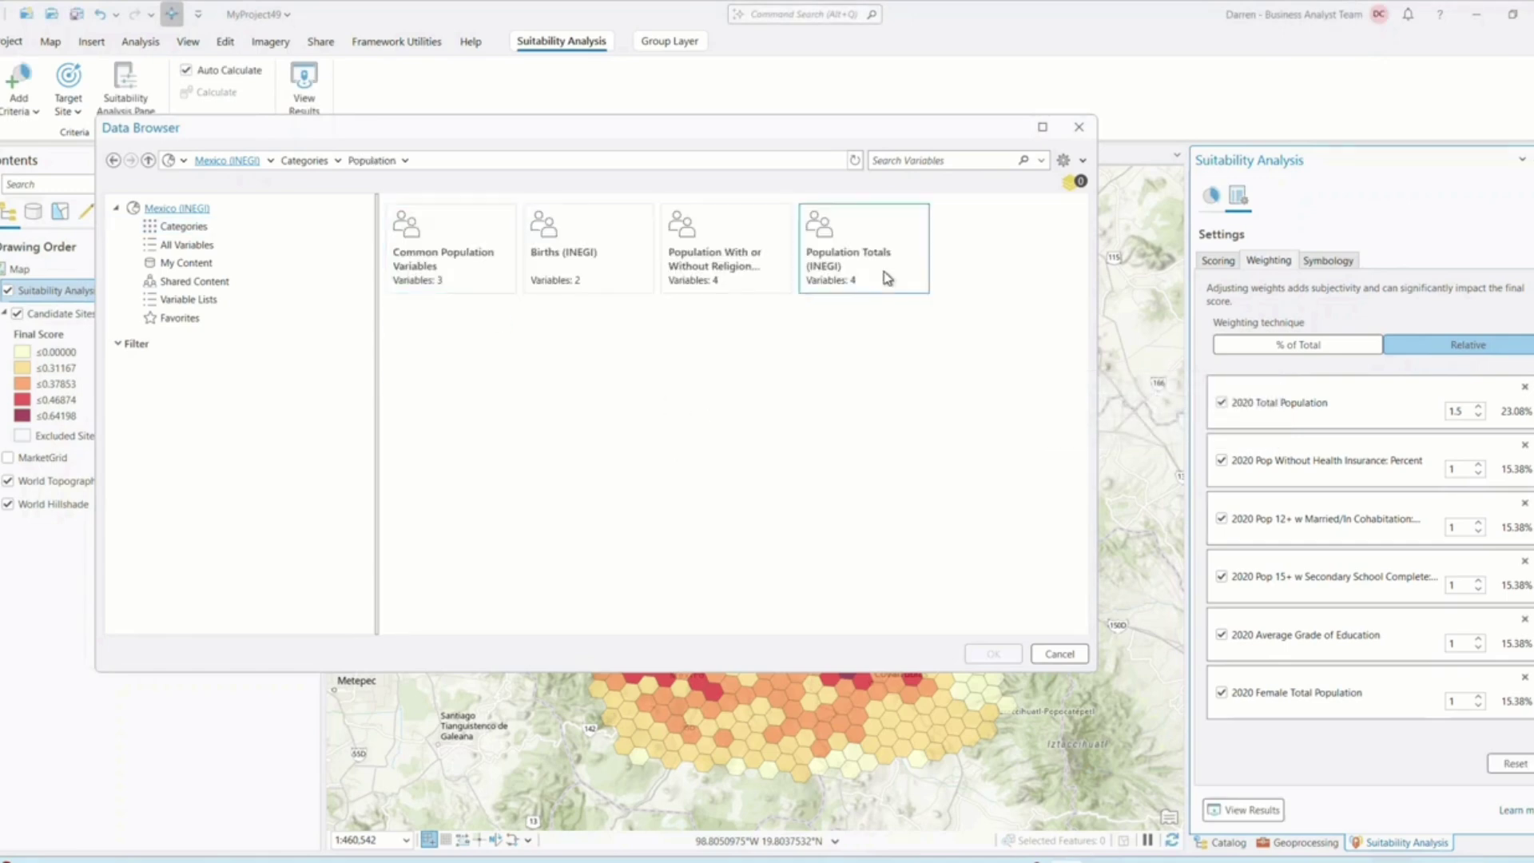
click(884, 277)
click(484, 328)
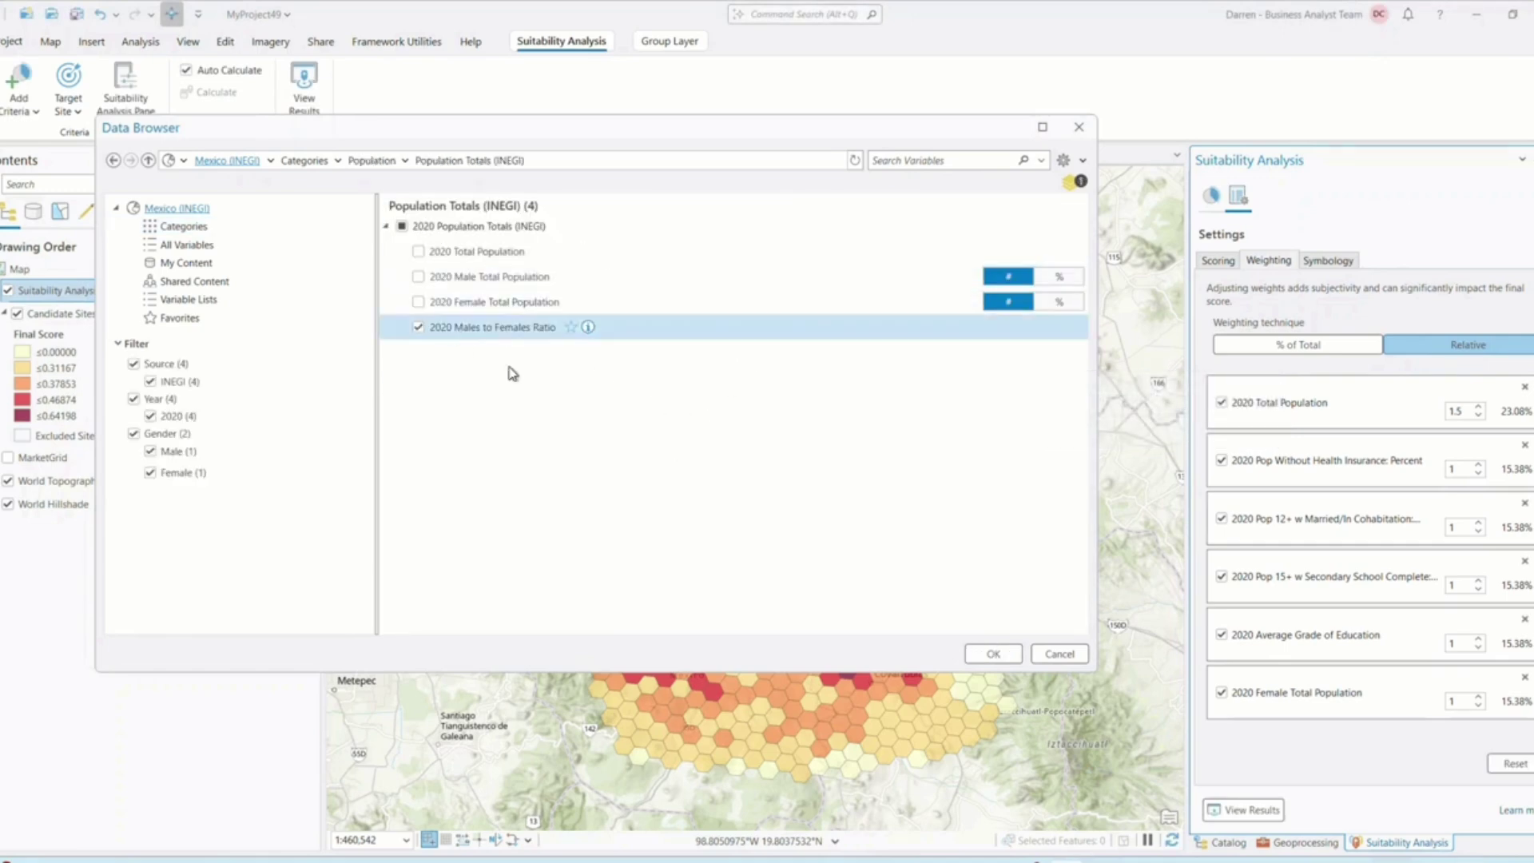
click(1008, 653)
click(1056, 628)
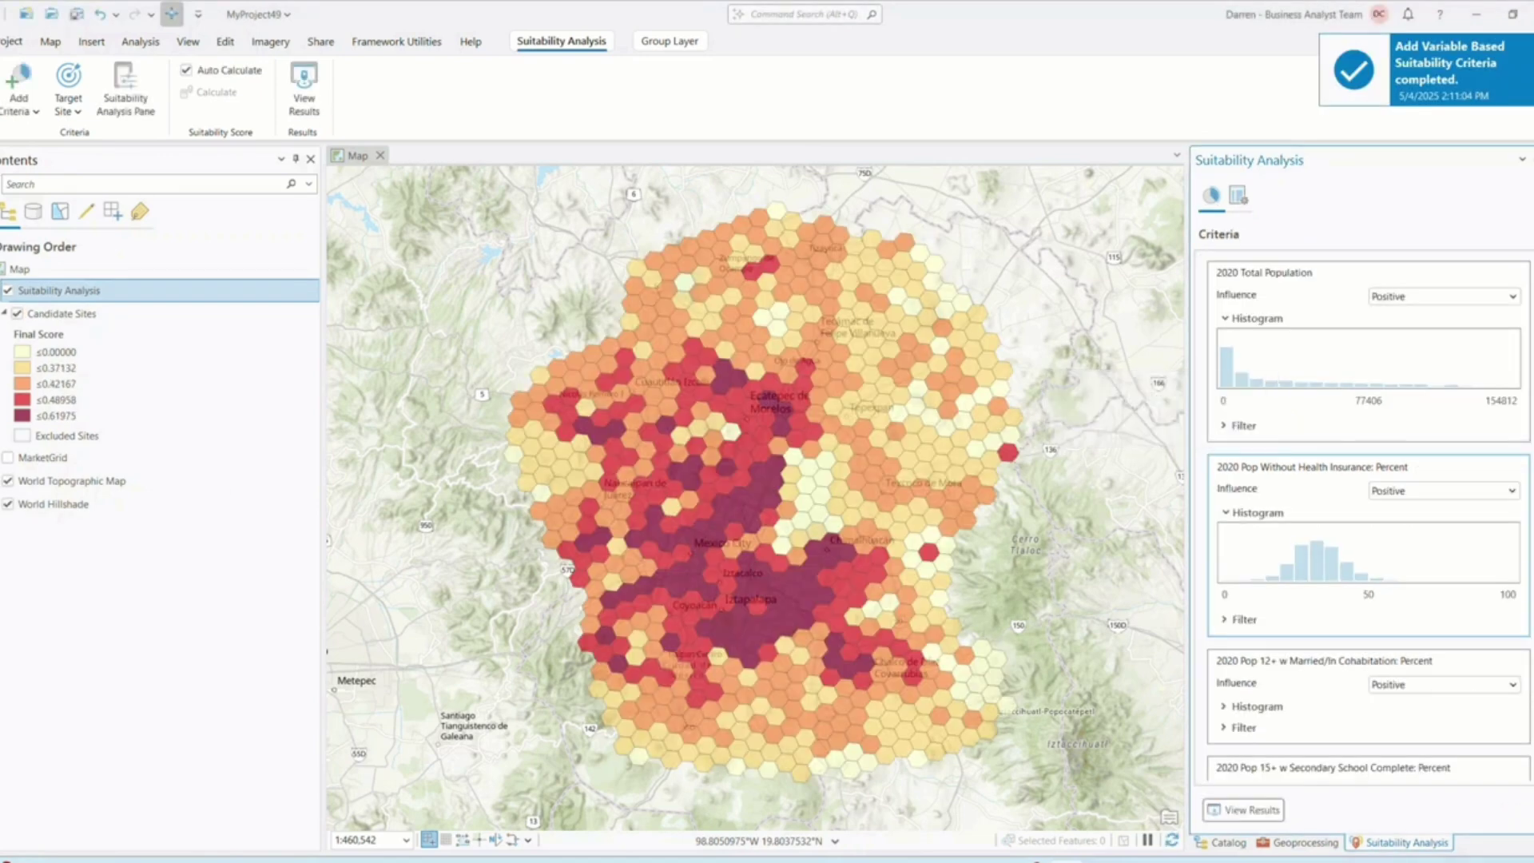
Reapply the 1.5 Total Population weight (23.08%) and return to the Data Browser.
click(36, 111)
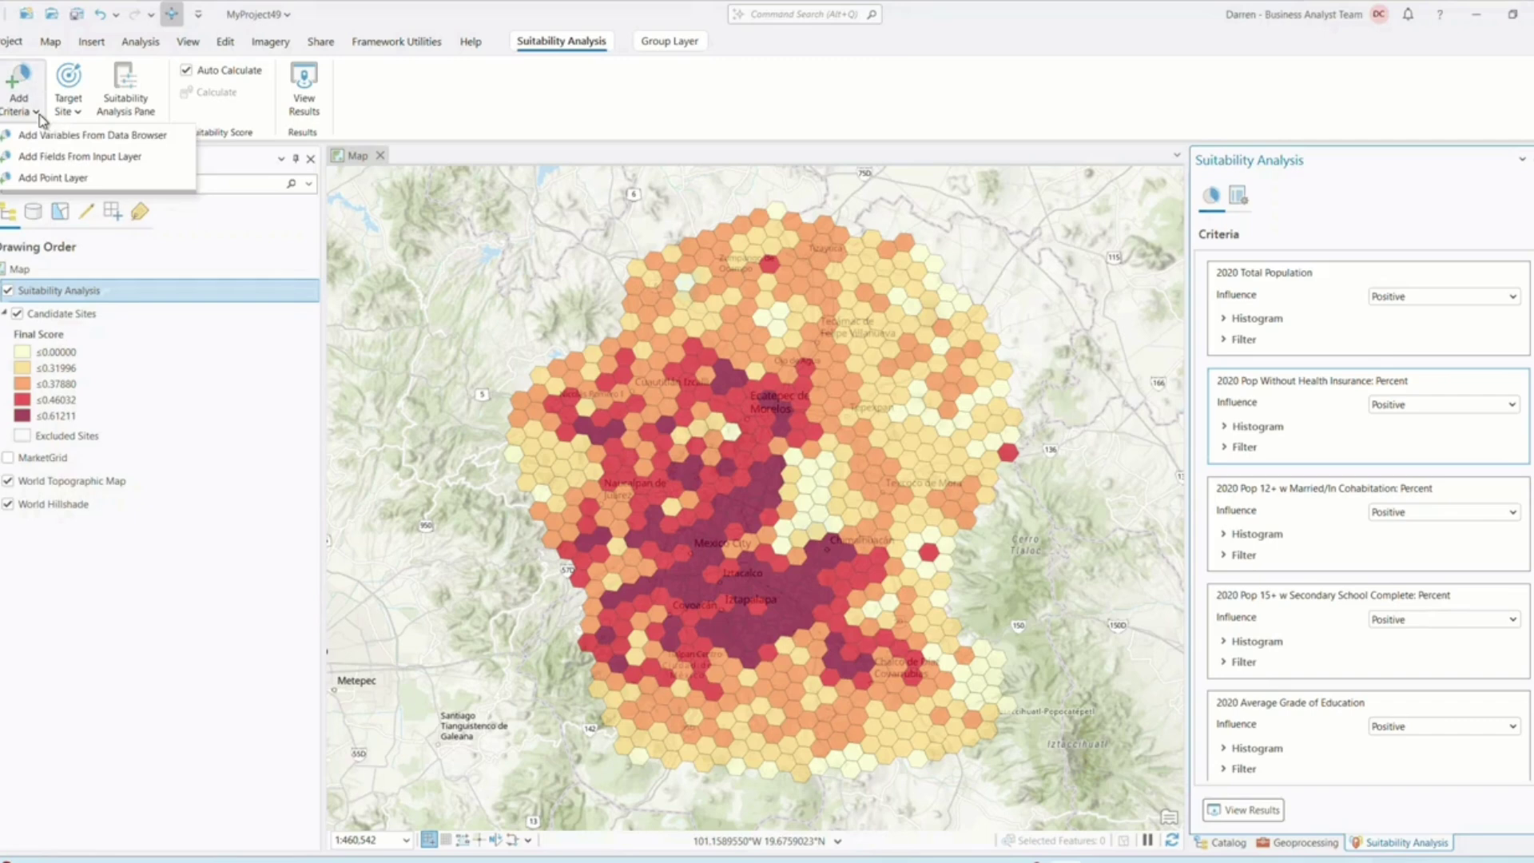
click(48, 135)
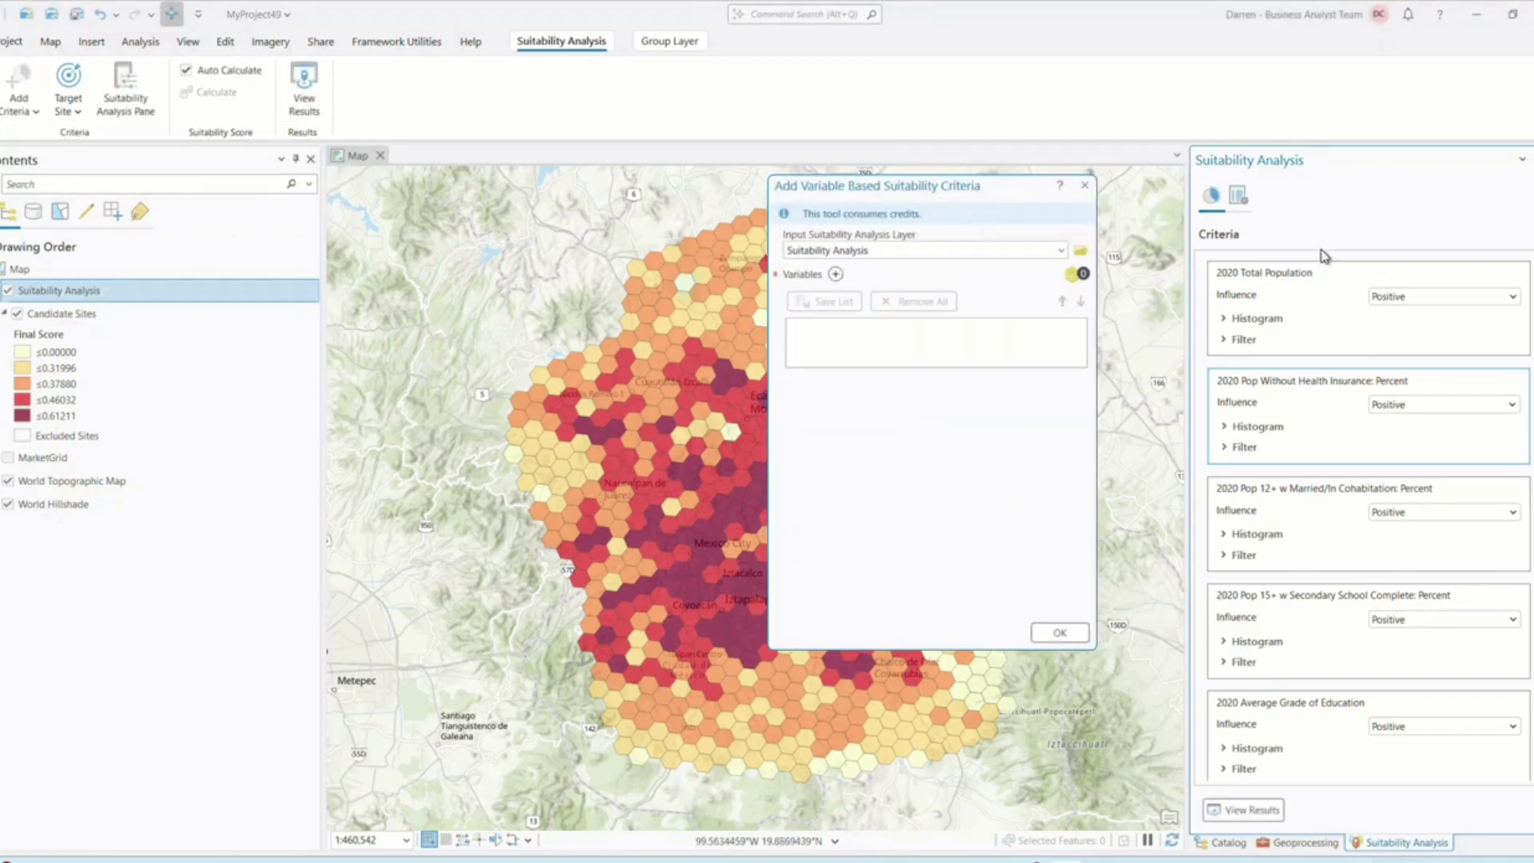
click(1238, 319)
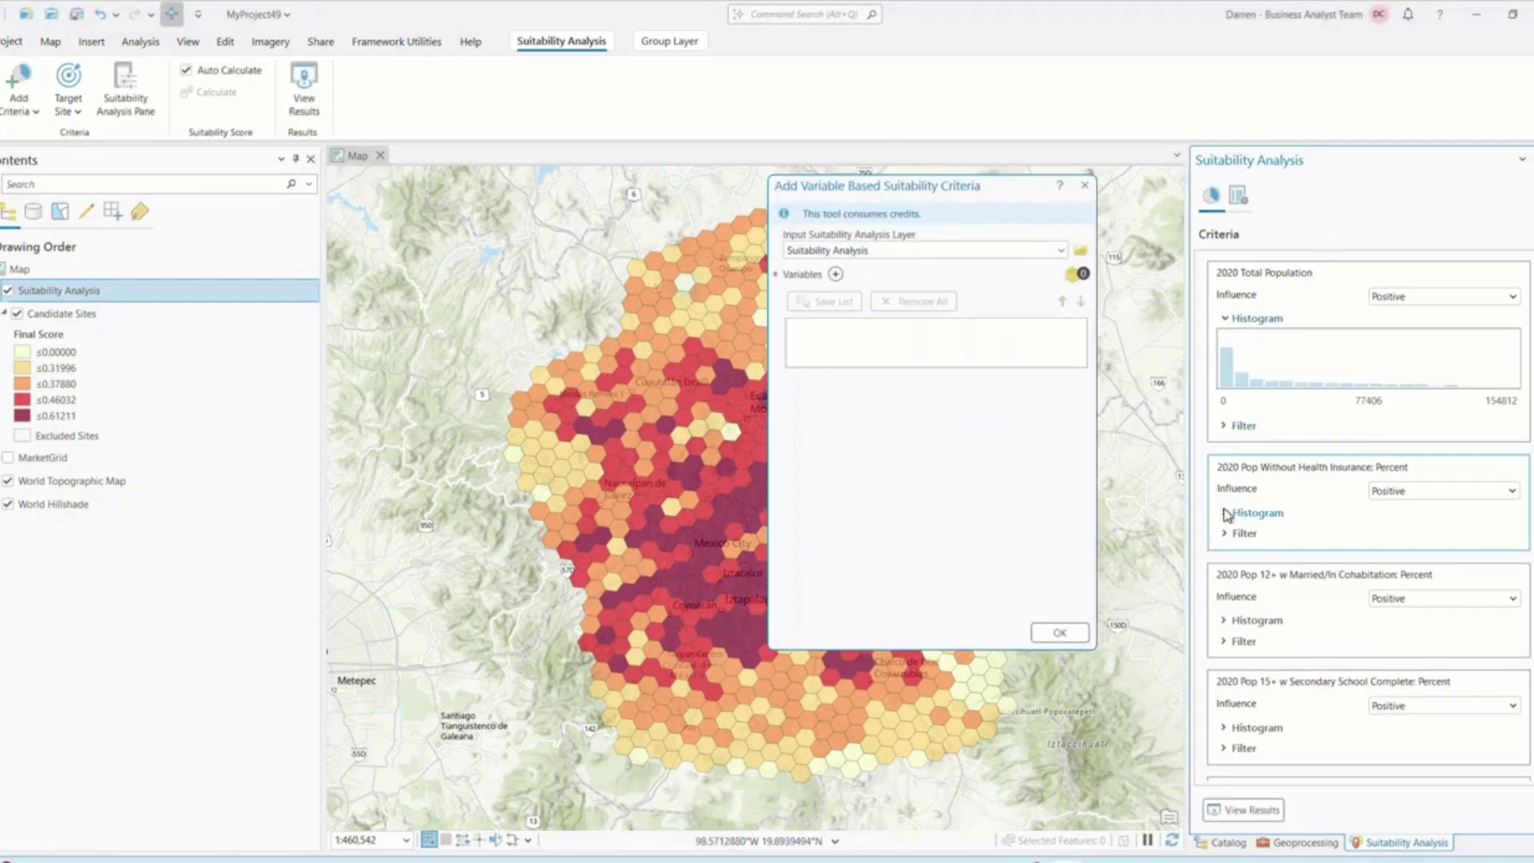
click(1227, 513)
click(1238, 195)
click(1281, 263)
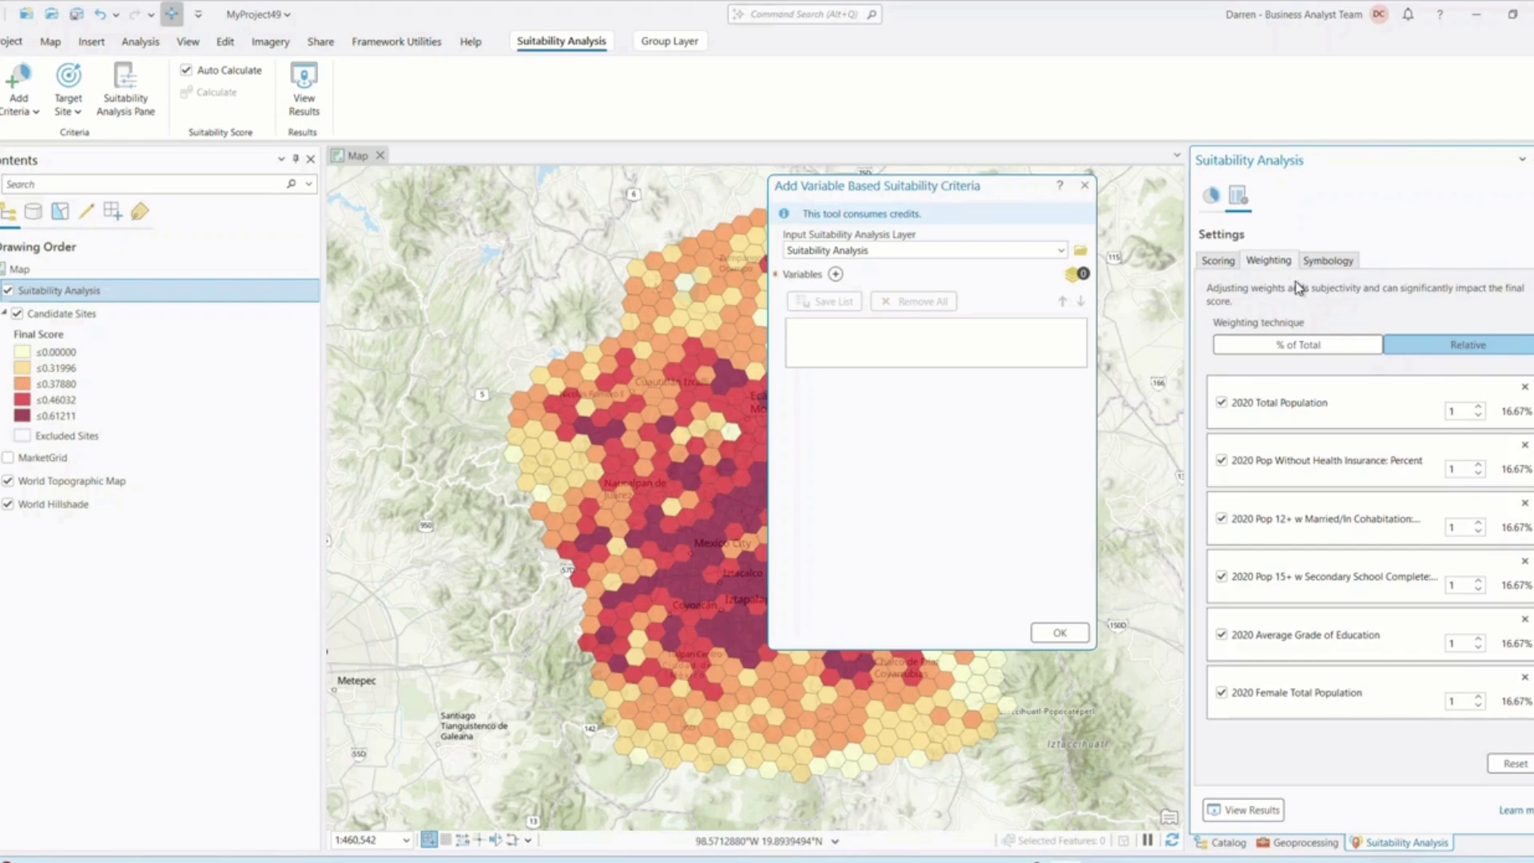
click(1481, 407)
click(834, 274)
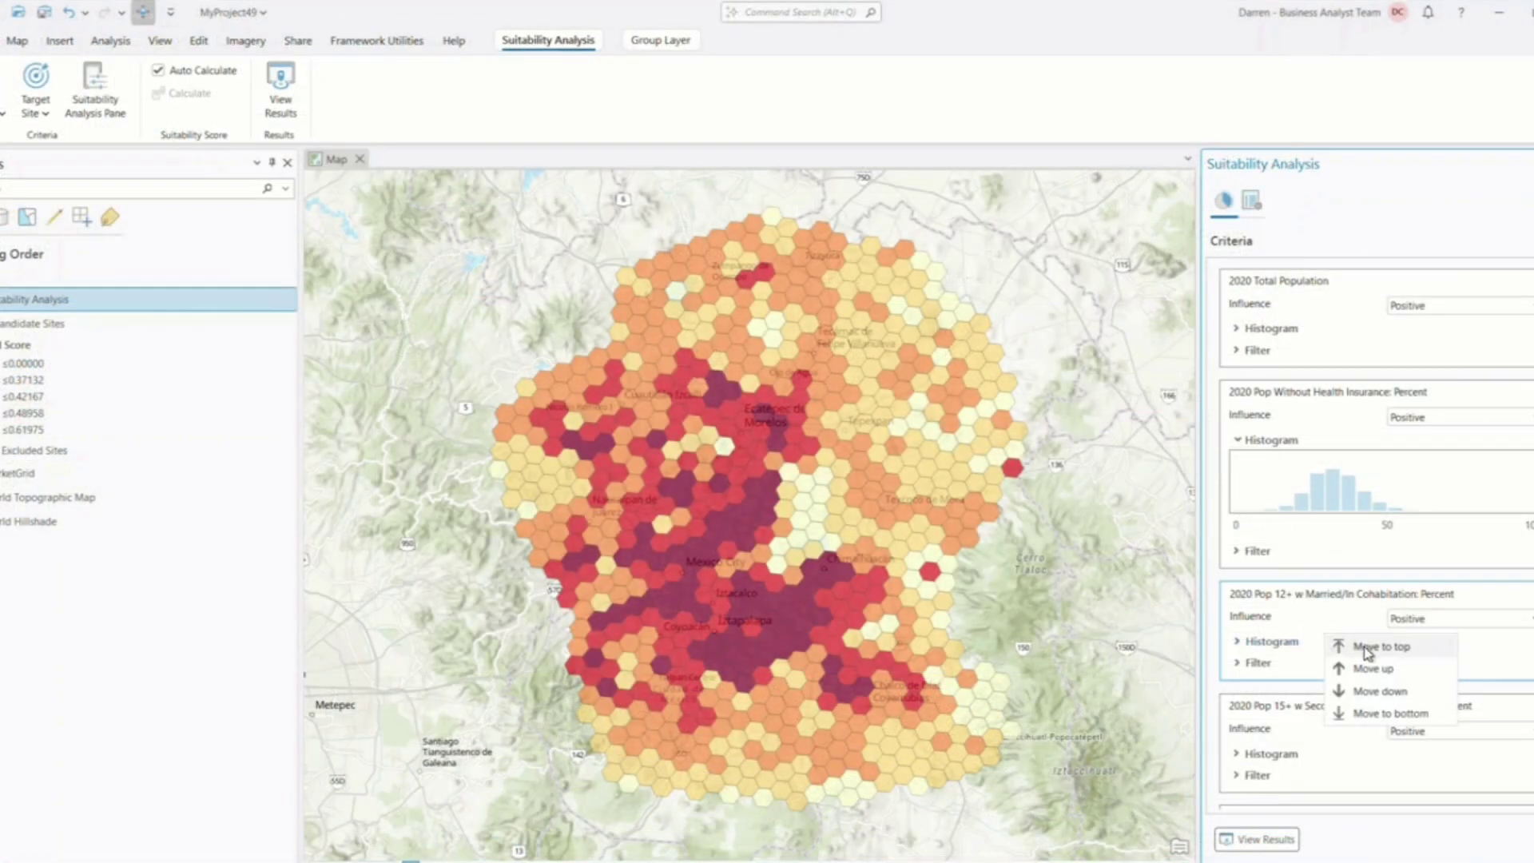
Move Married/Cohabitation to the top and drag Health Insurance below Secondary School.
click(1371, 645)
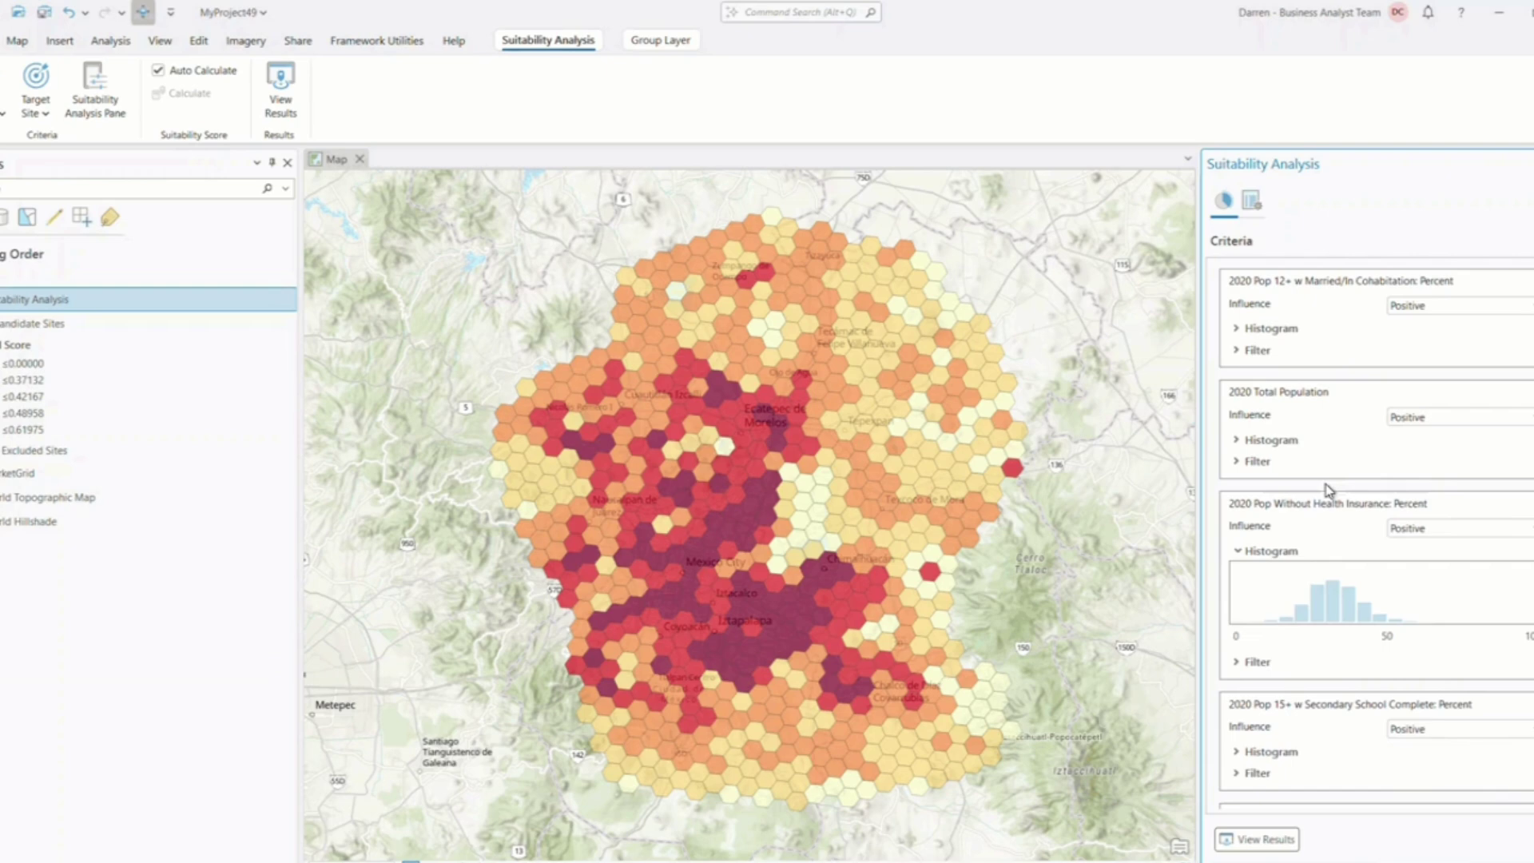
drag(1331, 511, 1347, 647)
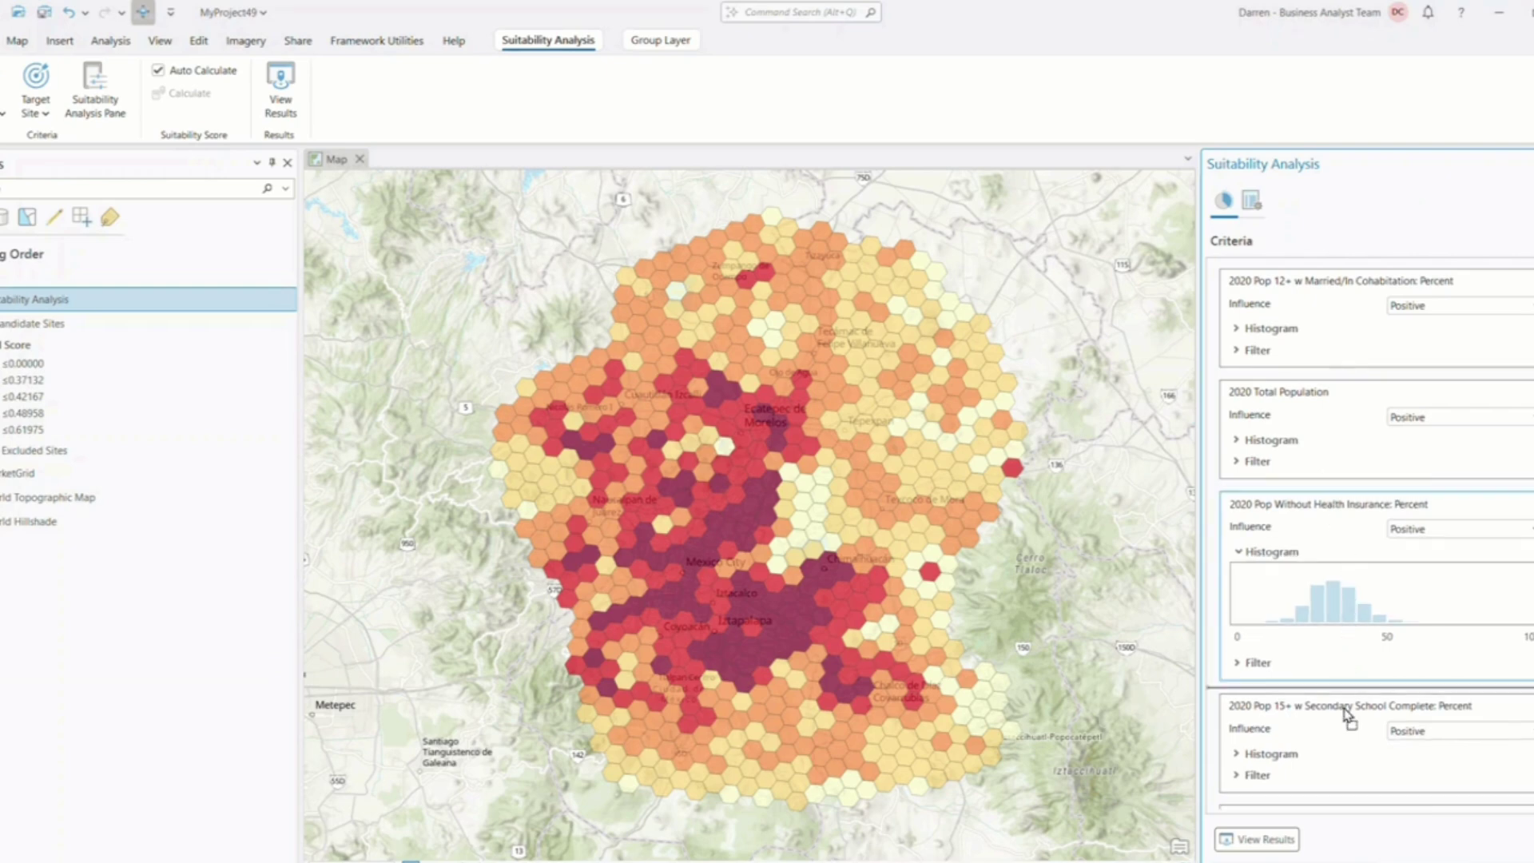
drag(1343, 706, 1349, 738)
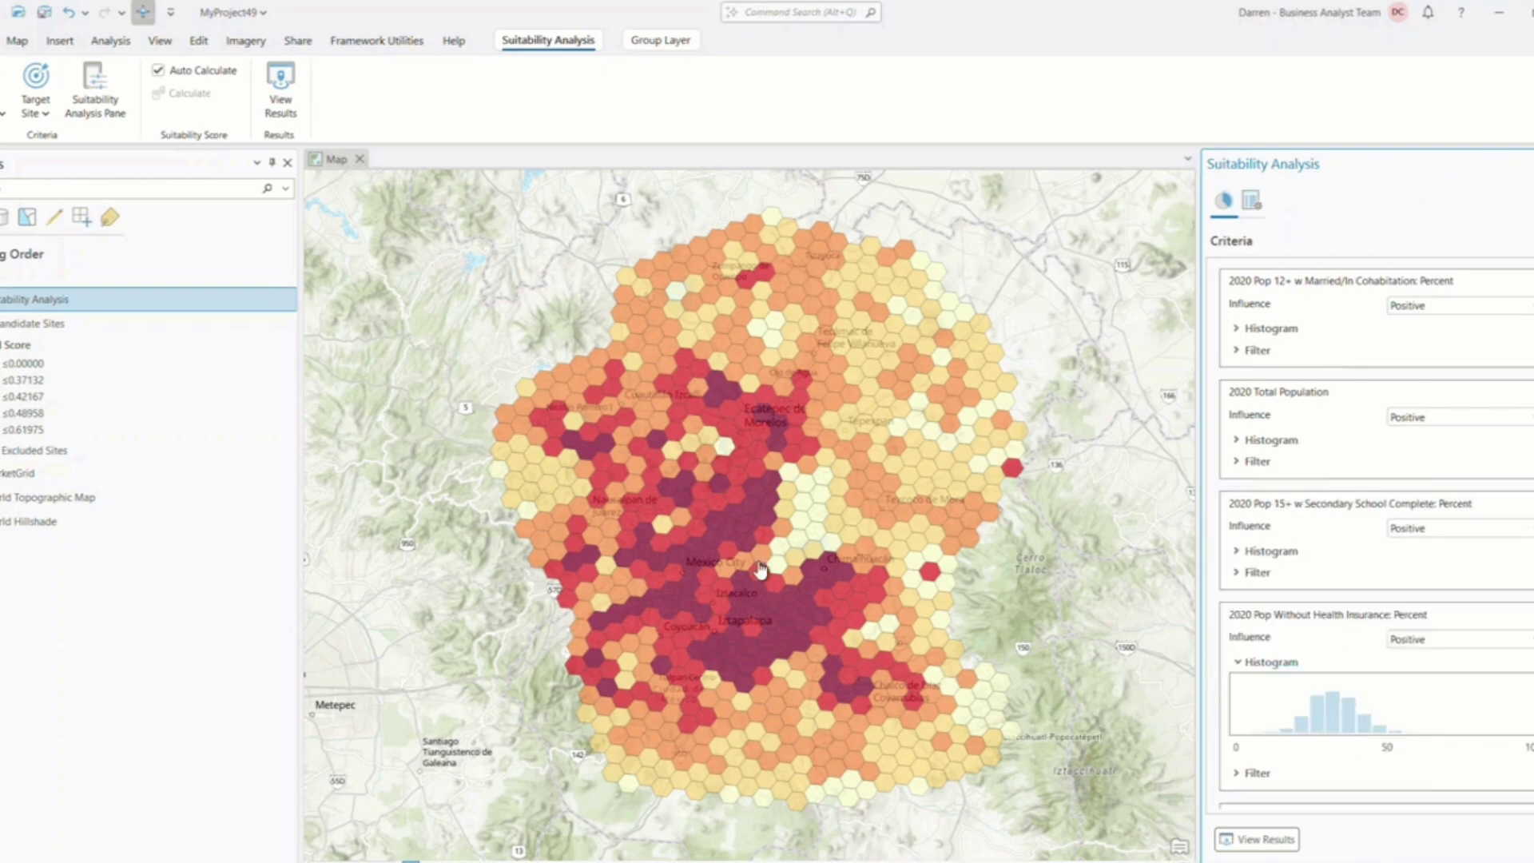
right_click(1319, 637)
click(1365, 645)
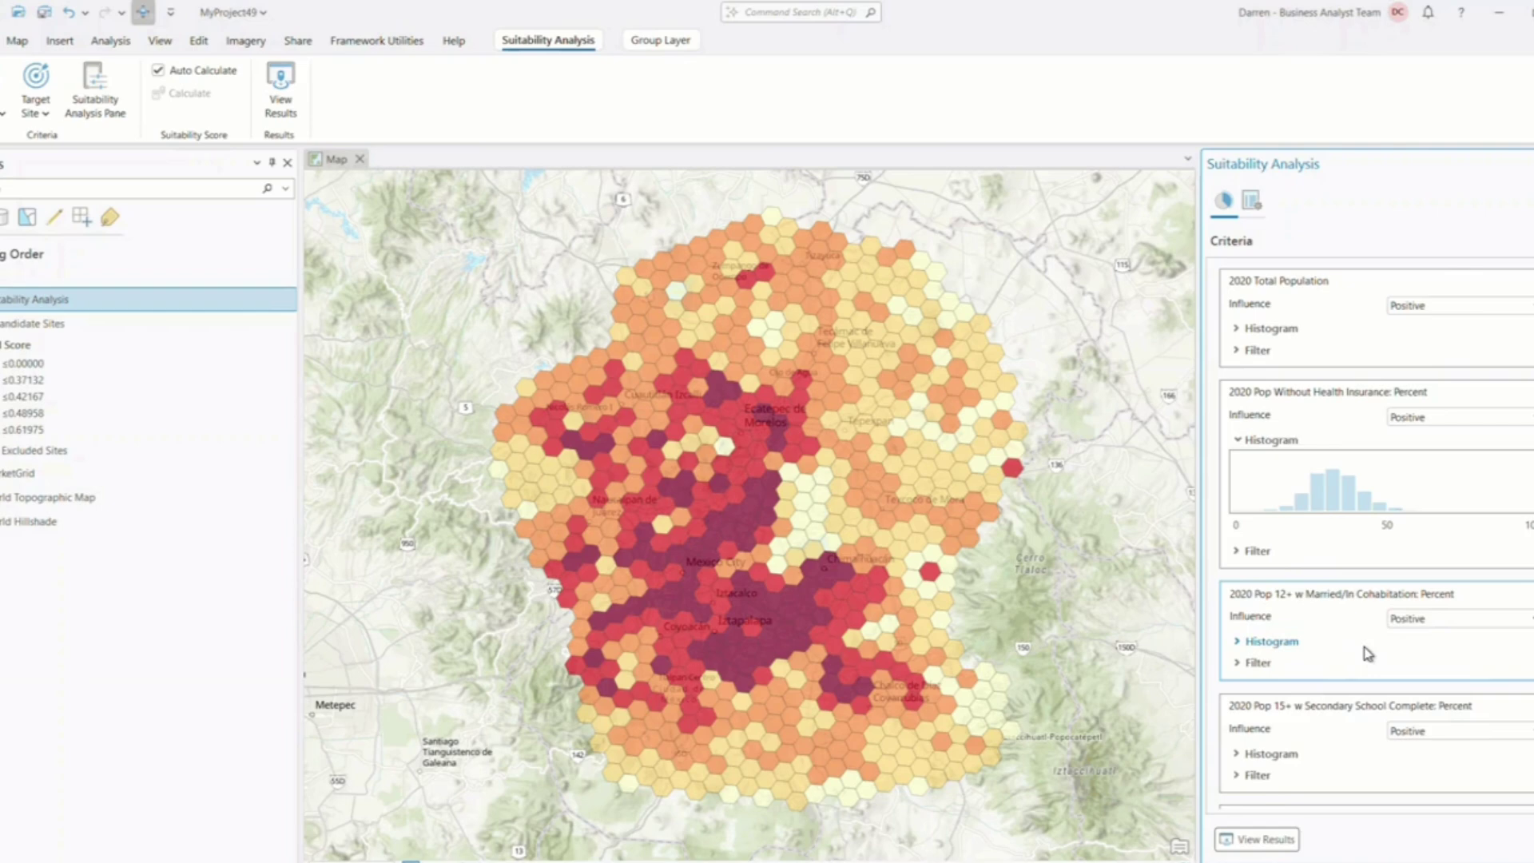
drag(1331, 511, 1349, 745)
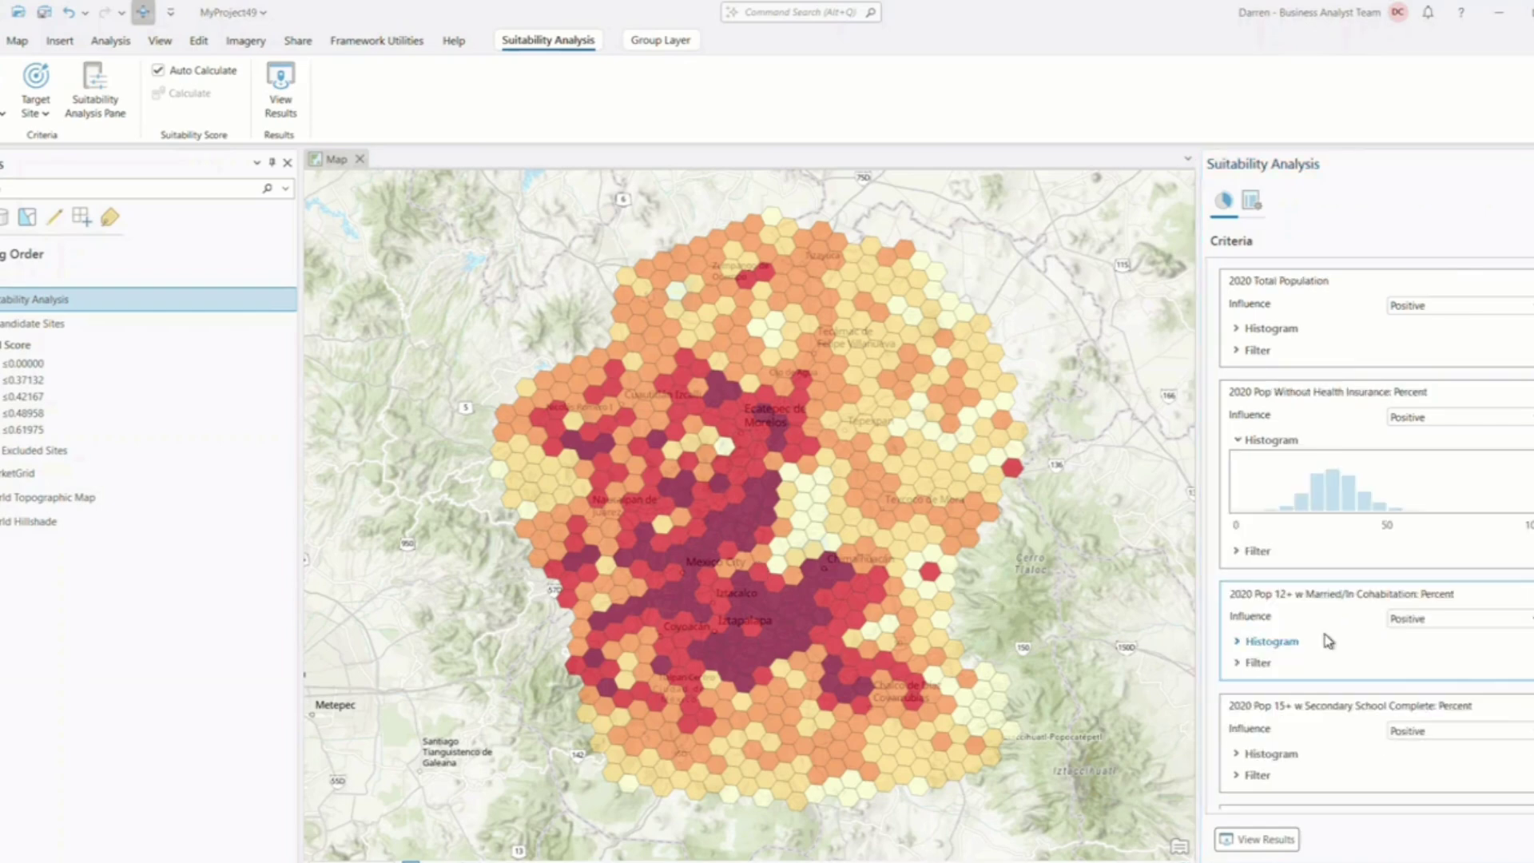
Finalize the order: Total Population, Health Insurance, Married/Cohabitation, Secondary School.
right_click(1243, 629)
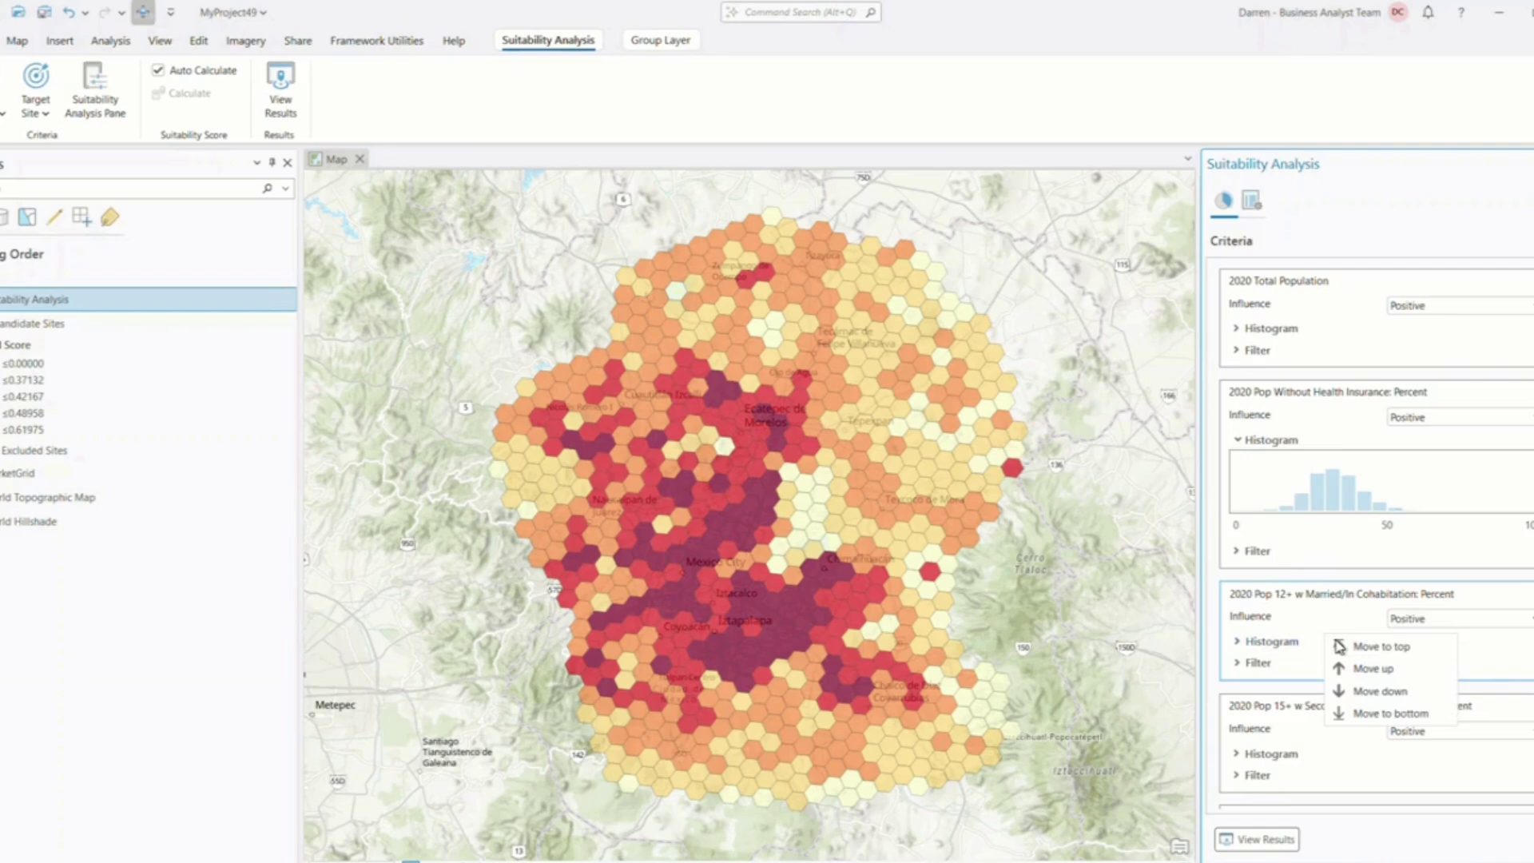
click(1366, 647)
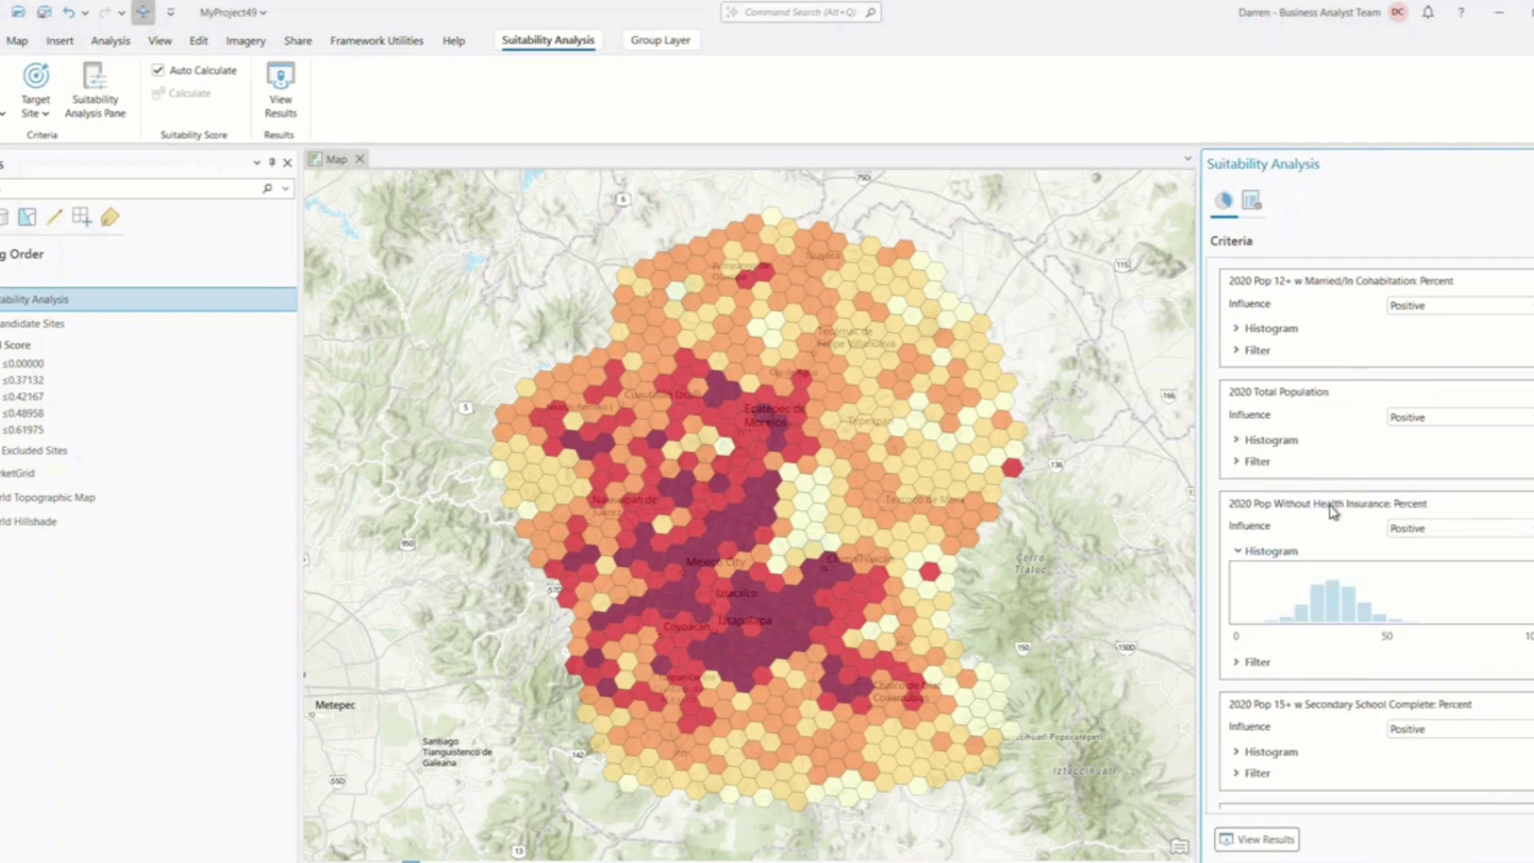
drag(1330, 511, 1348, 649)
drag(1349, 715, 1346, 745)
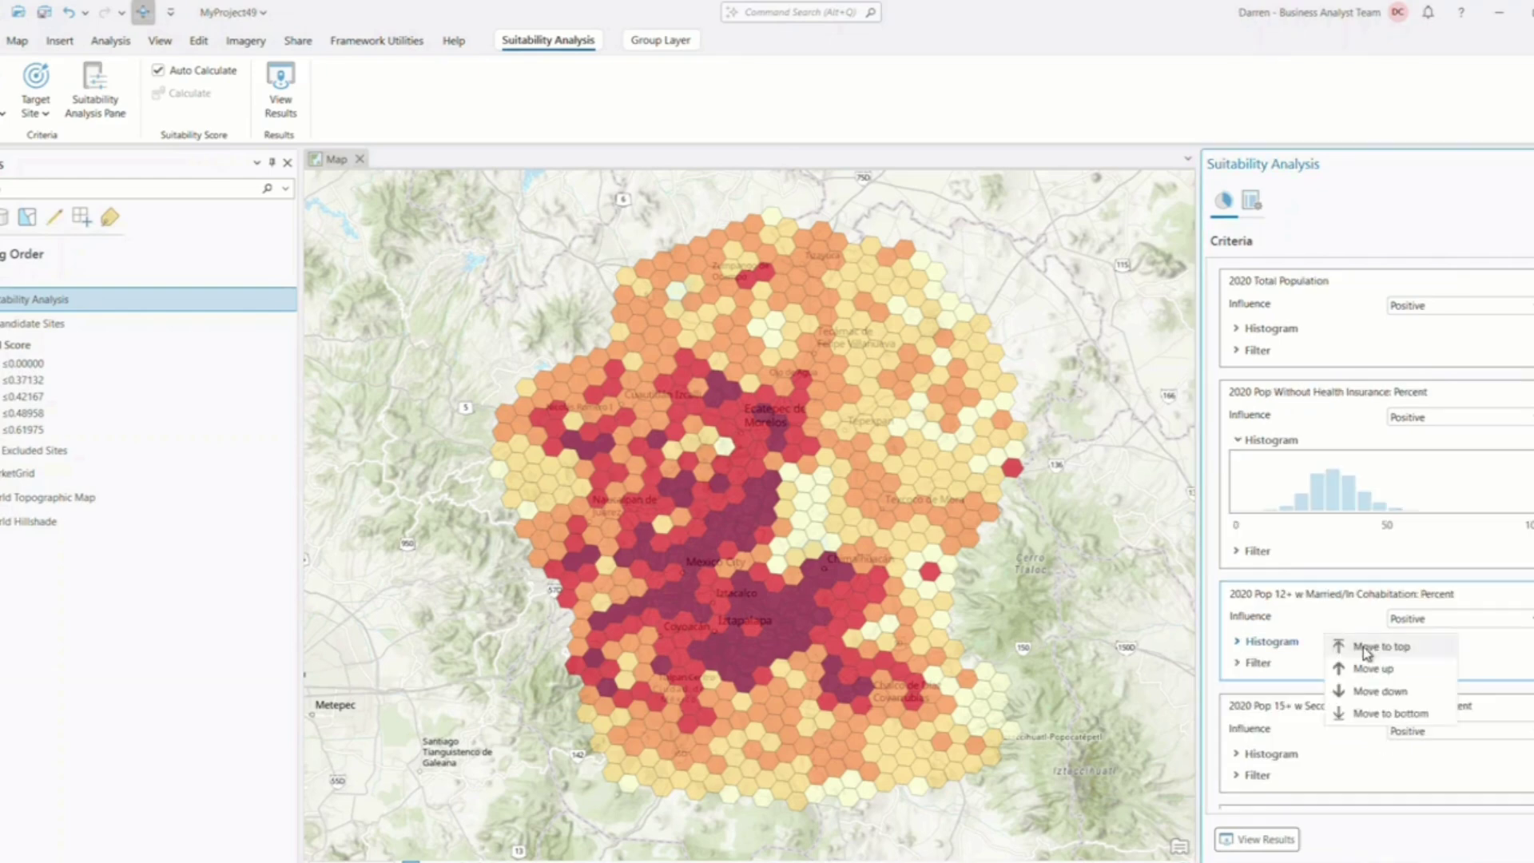
click(1363, 646)
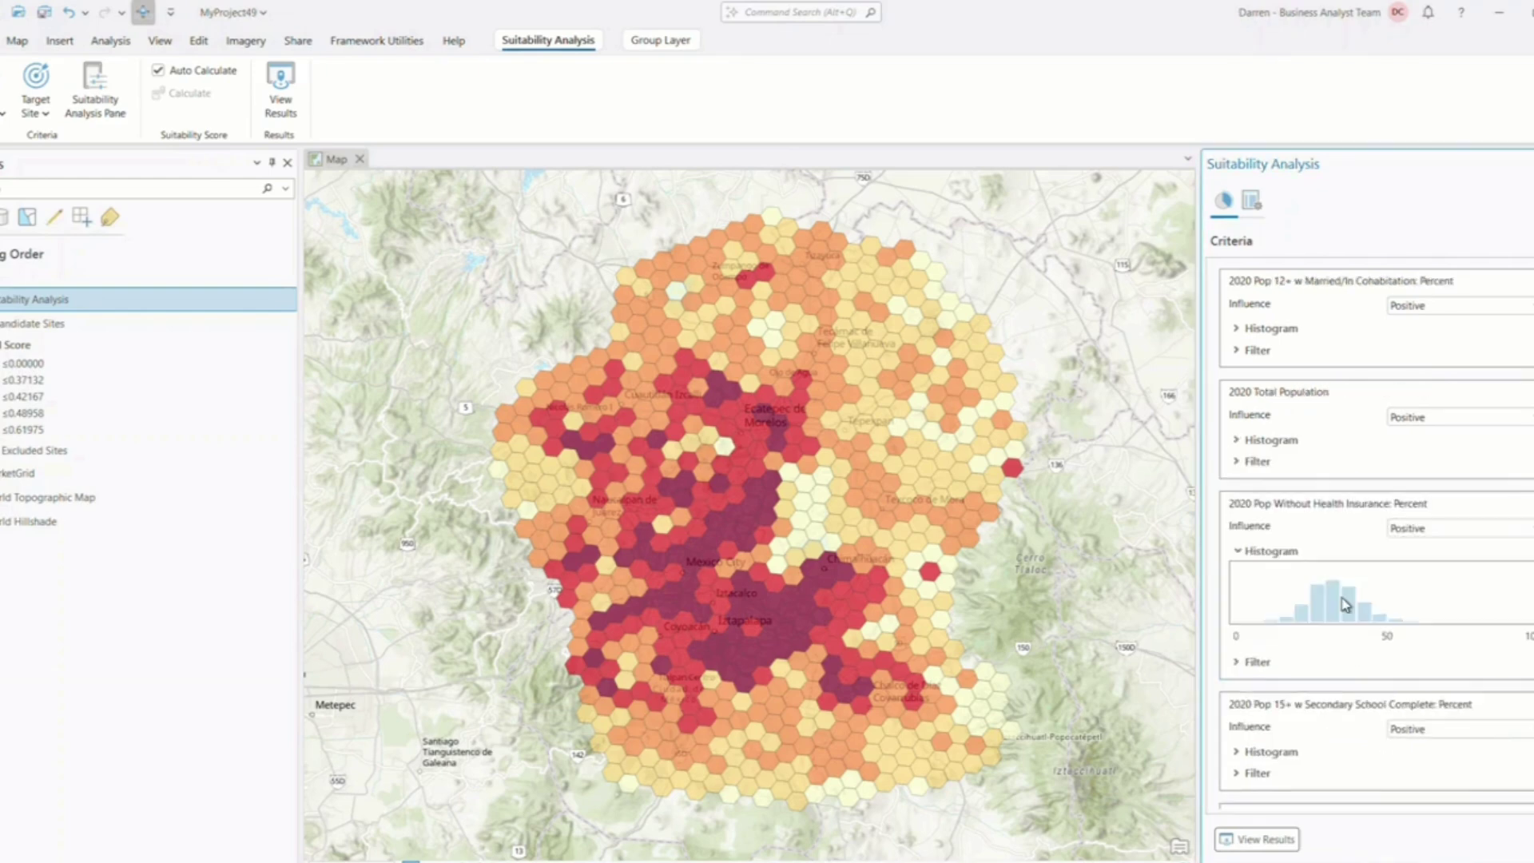
mouse_move(1330, 503)
mouse_down()
mouse_move(1352, 615)
mouse_move(1346, 742)
mouse_up()
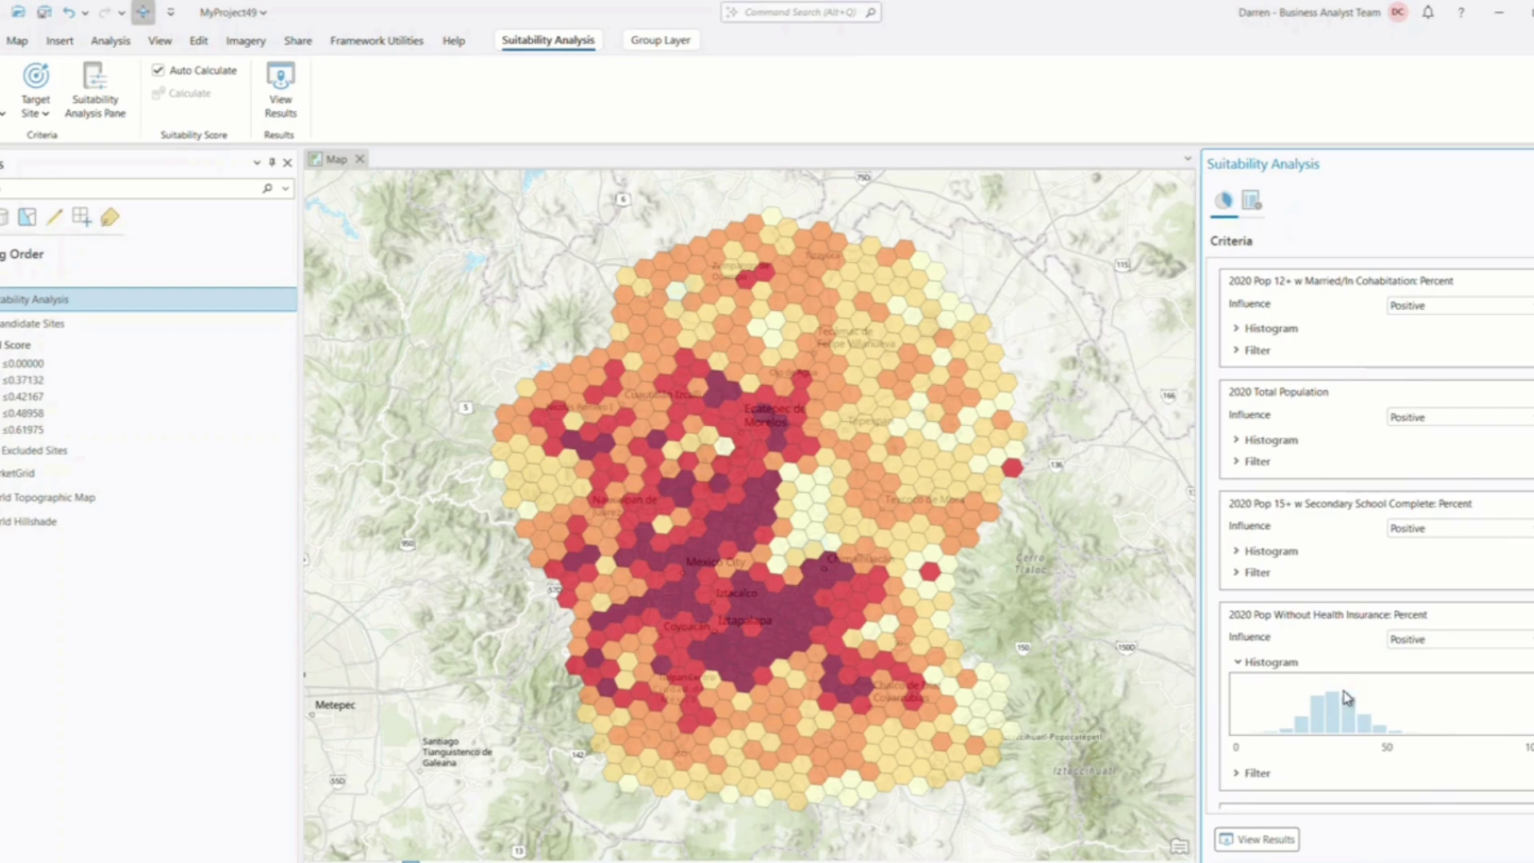
right_click(1331, 639)
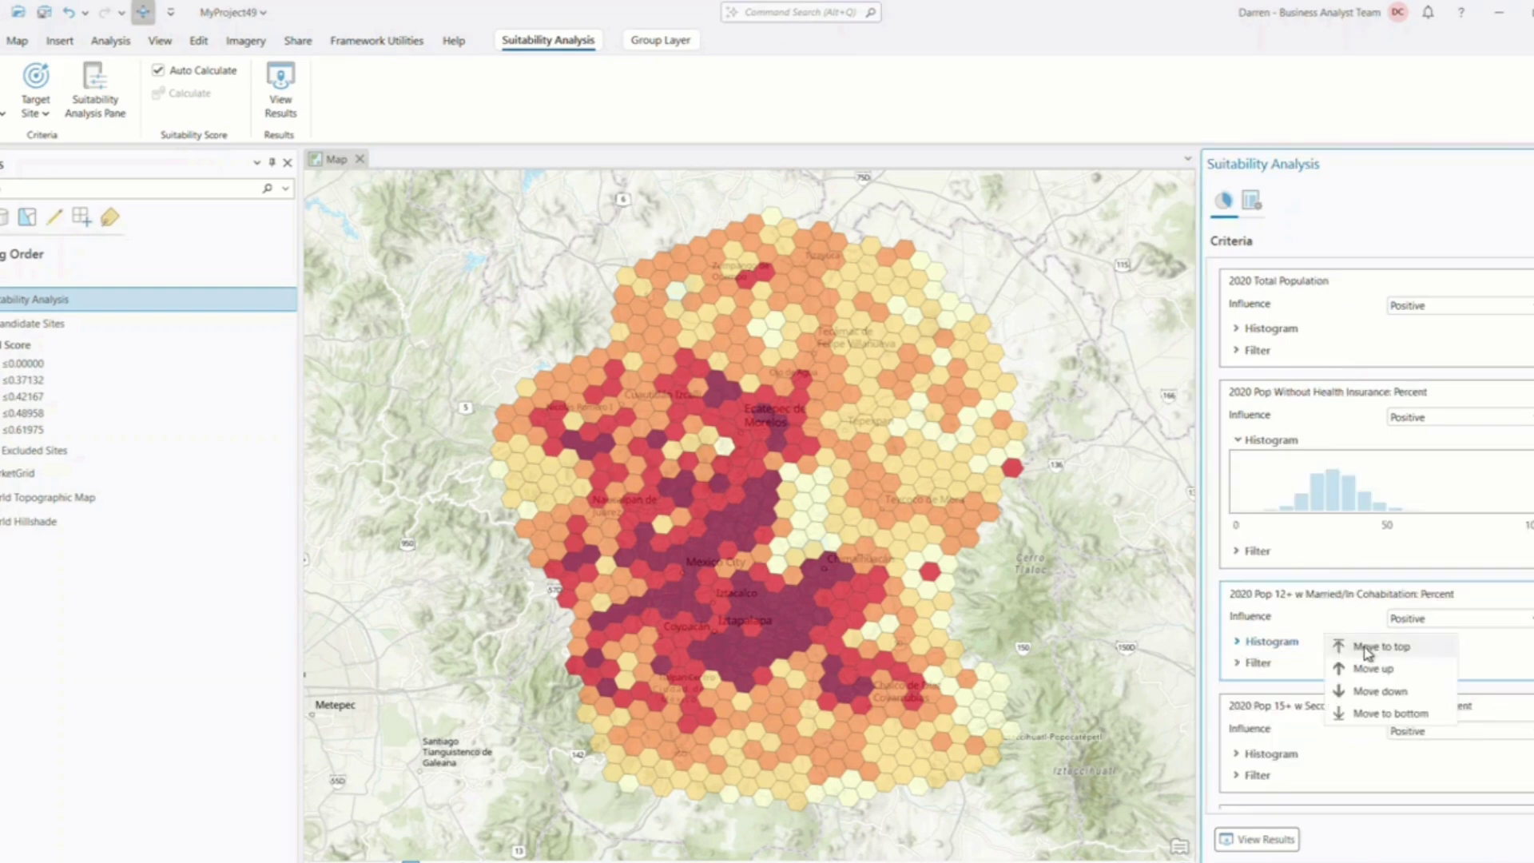
click(1364, 646)
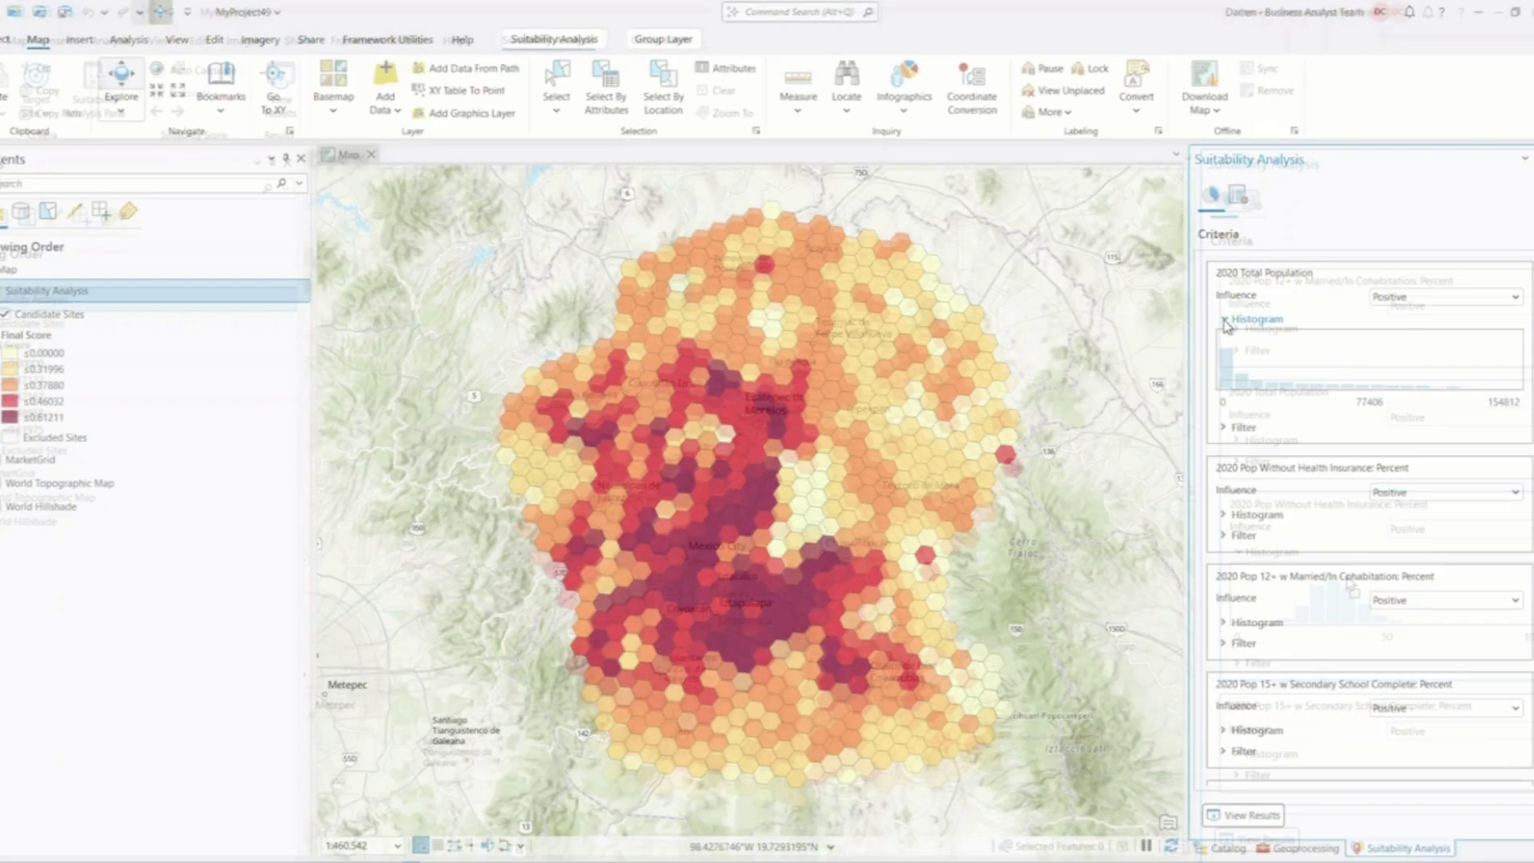
Raise the 2020 Total Population filter minimum and set its influence to Inverse.
click(1224, 429)
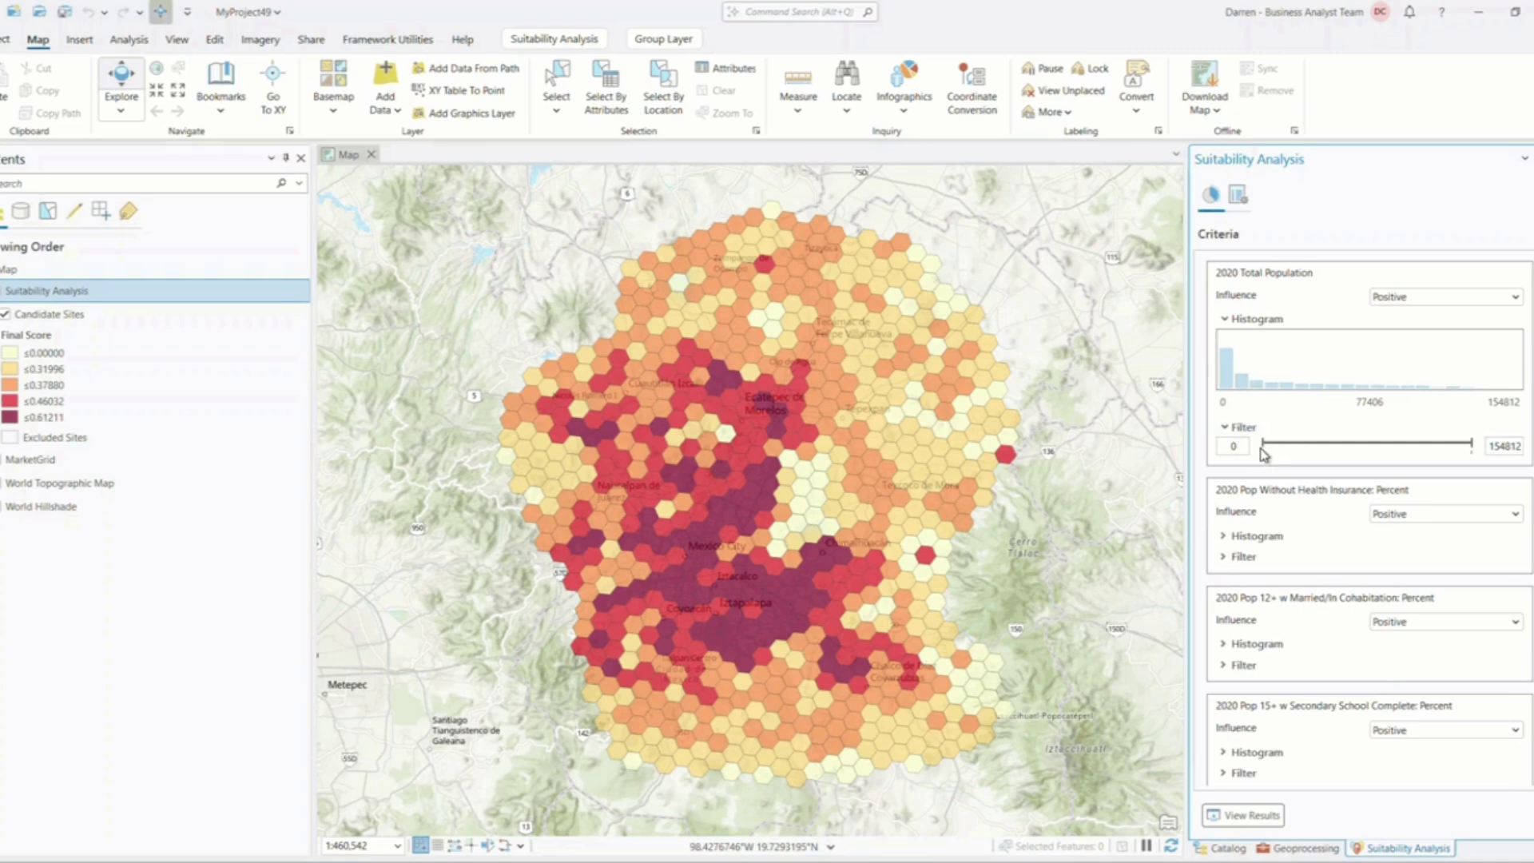
drag(1262, 445, 1298, 444)
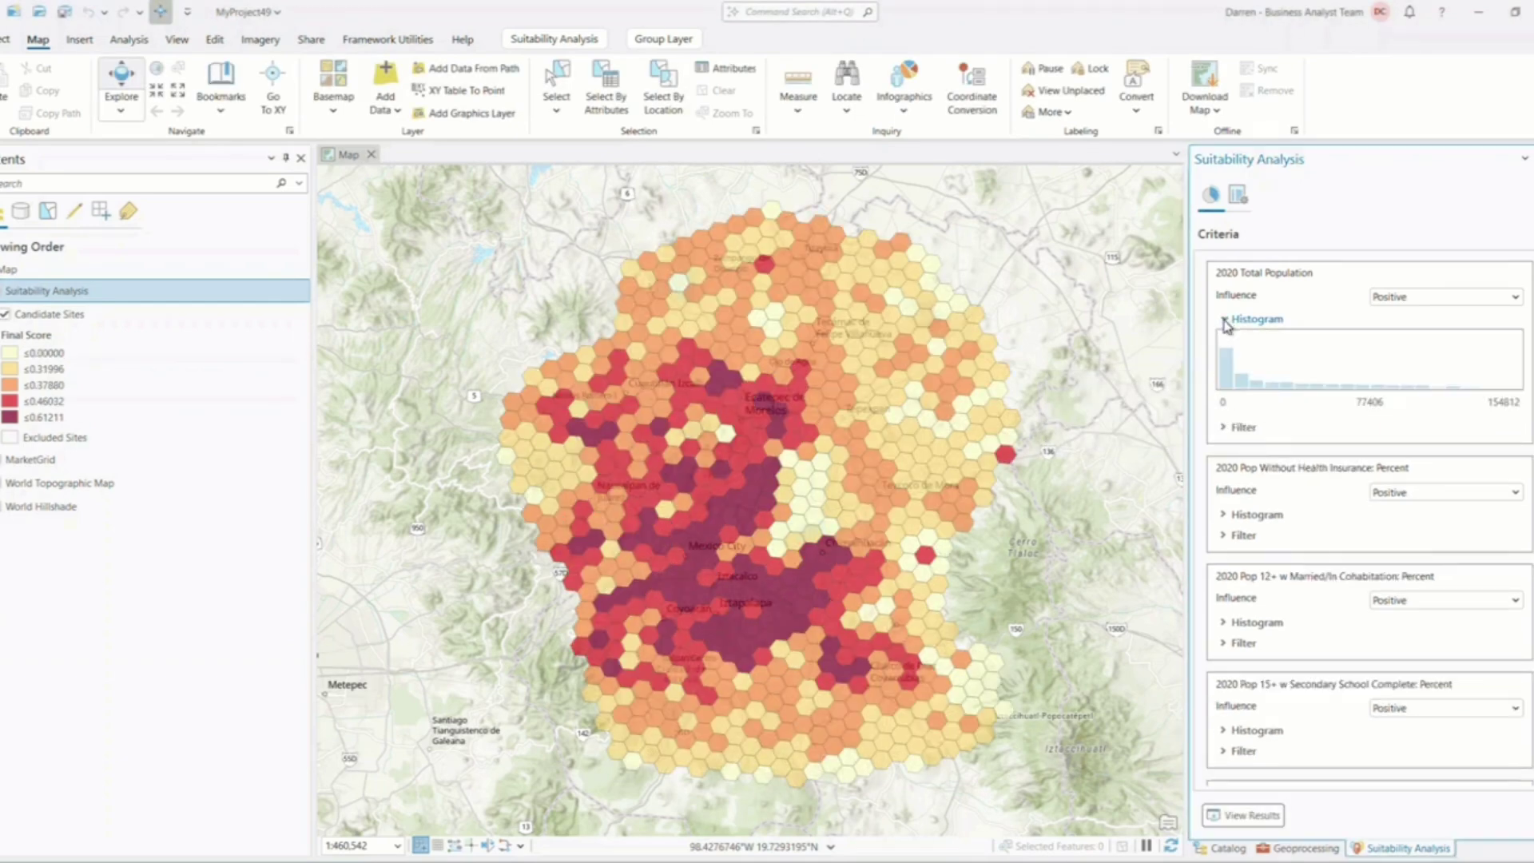
click(1226, 430)
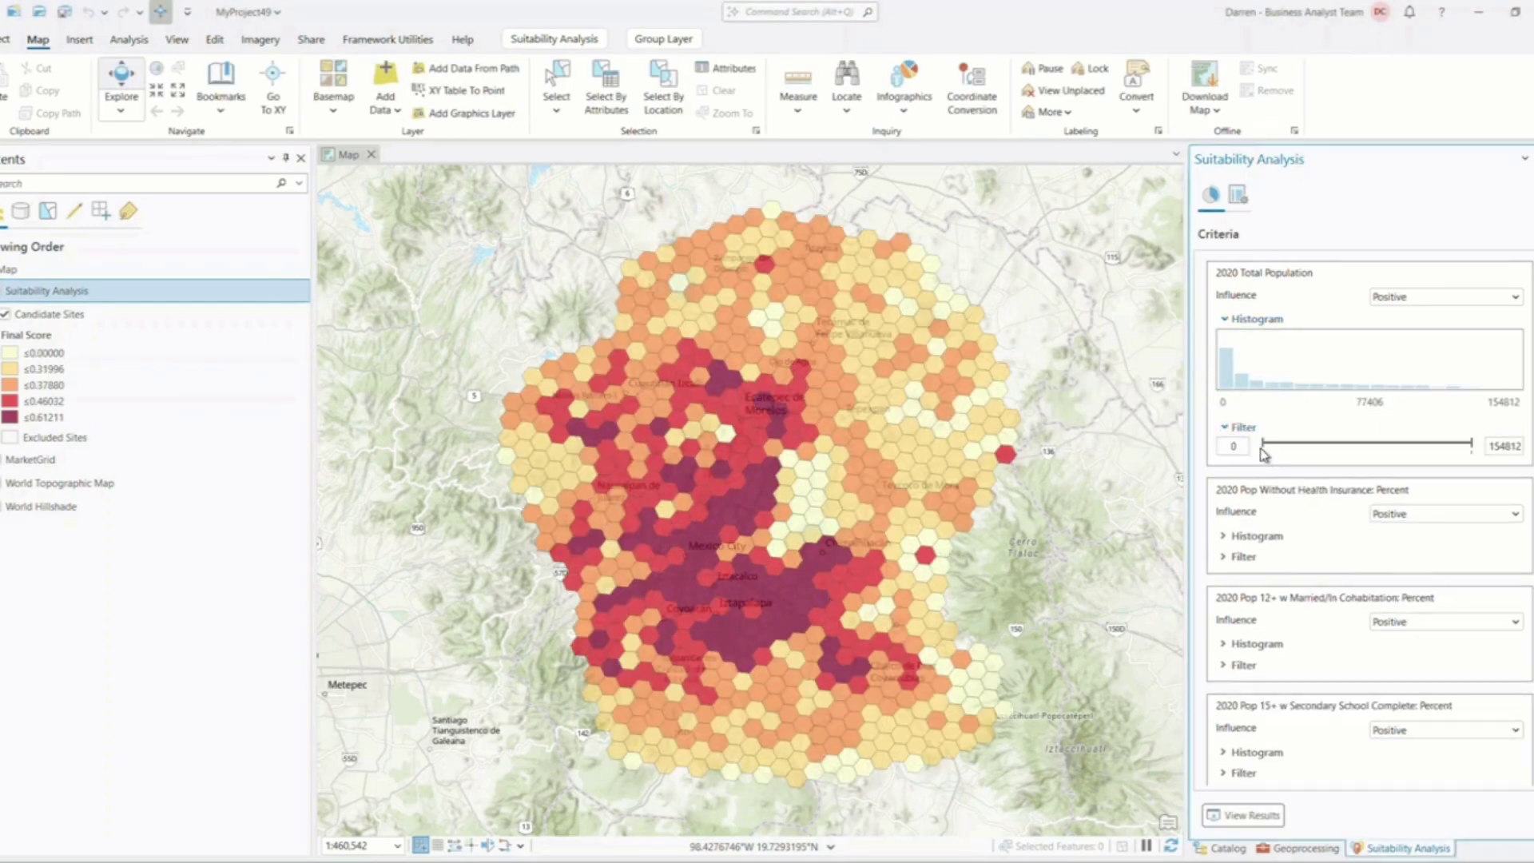
drag(1262, 453, 1298, 445)
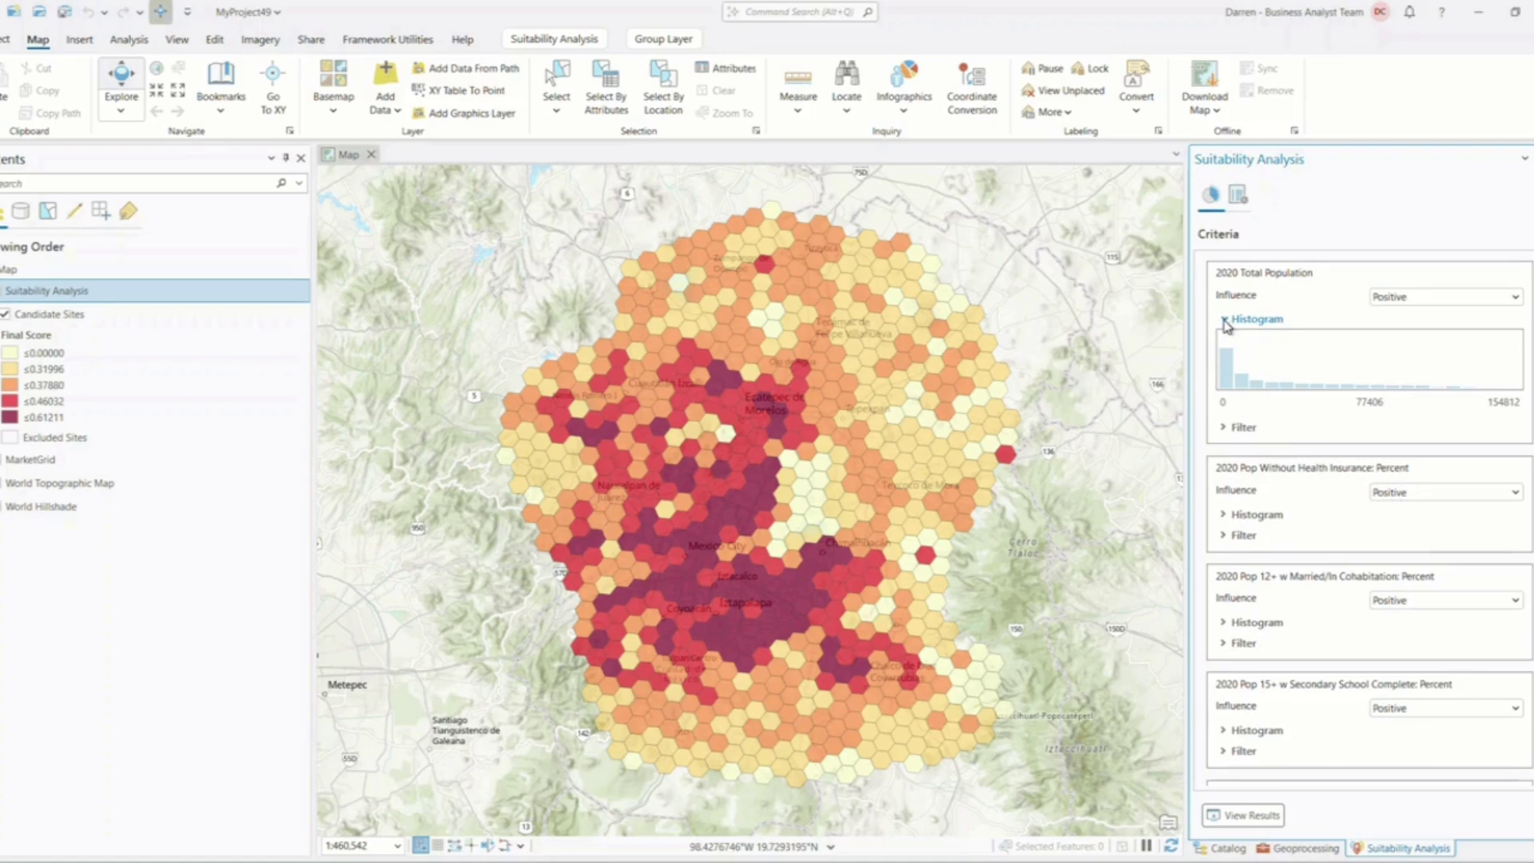
click(1227, 430)
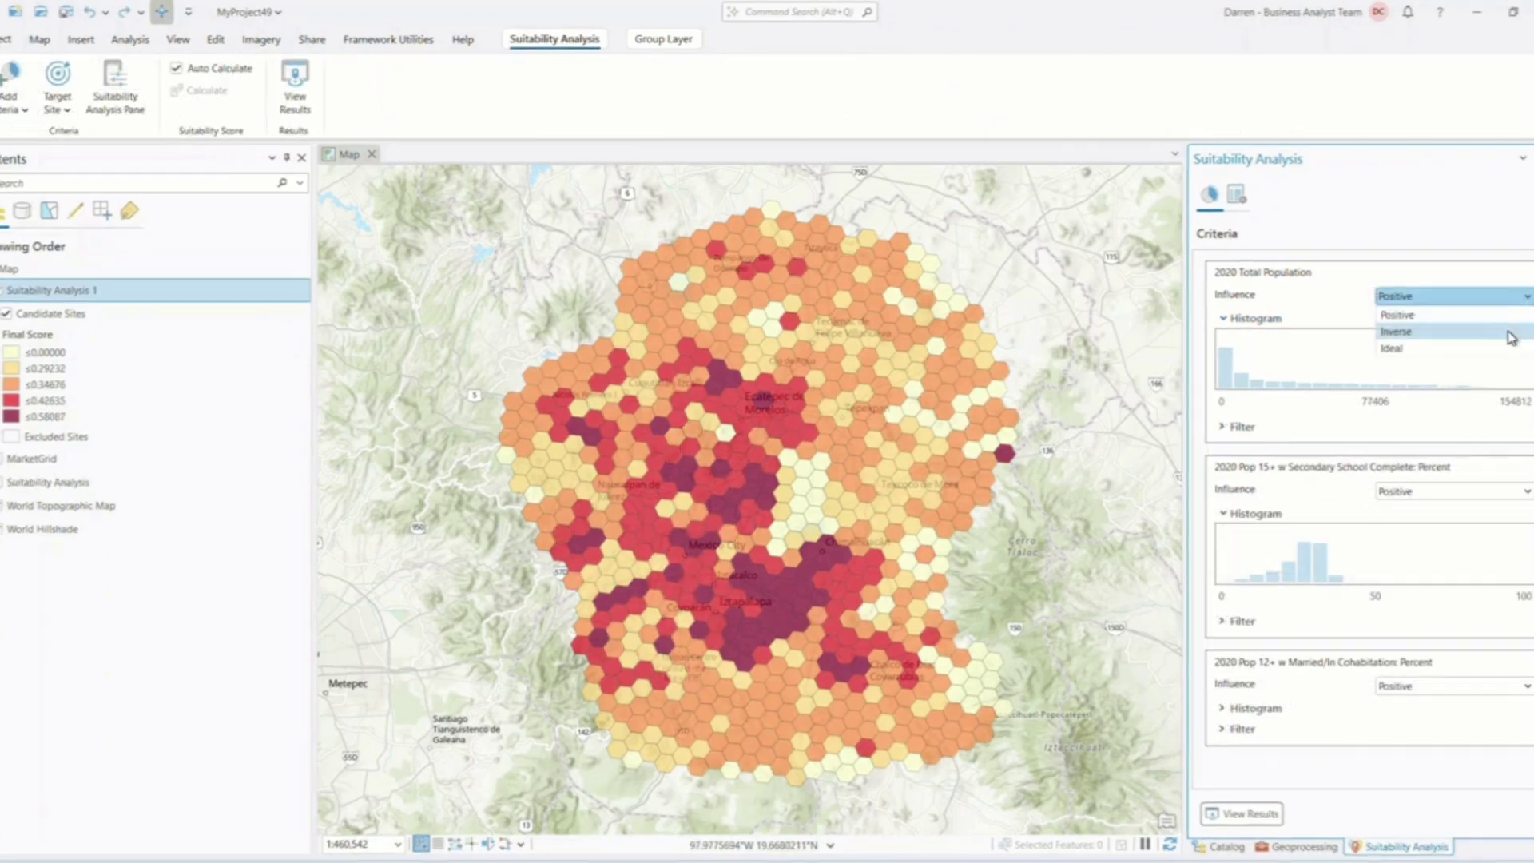
click(1485, 328)
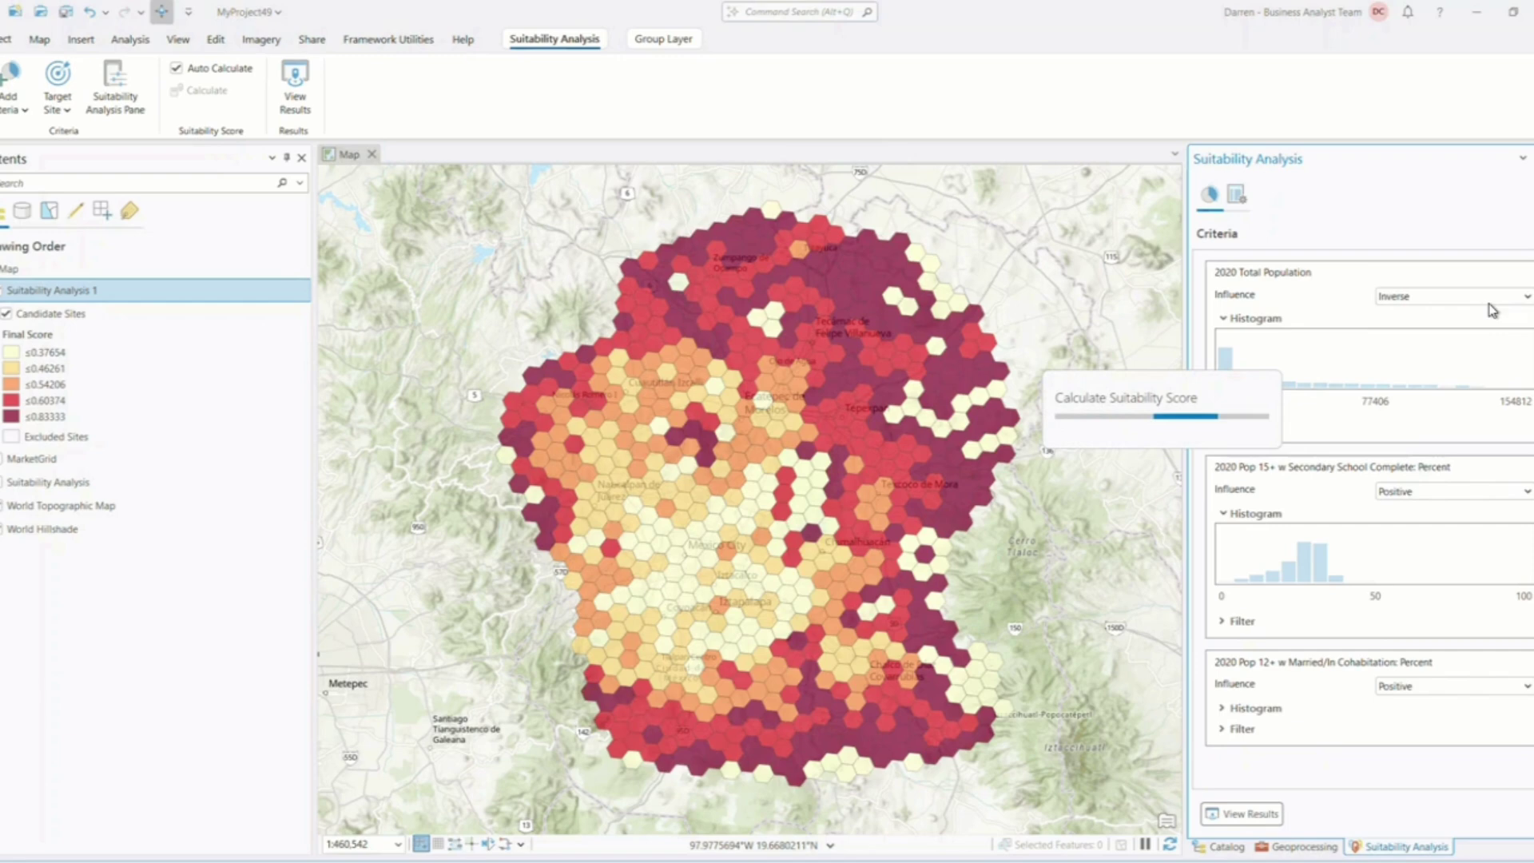
Try a 1.5 weight on 2020 Total Population, then undo back to equal weights.
click(1237, 194)
click(1270, 262)
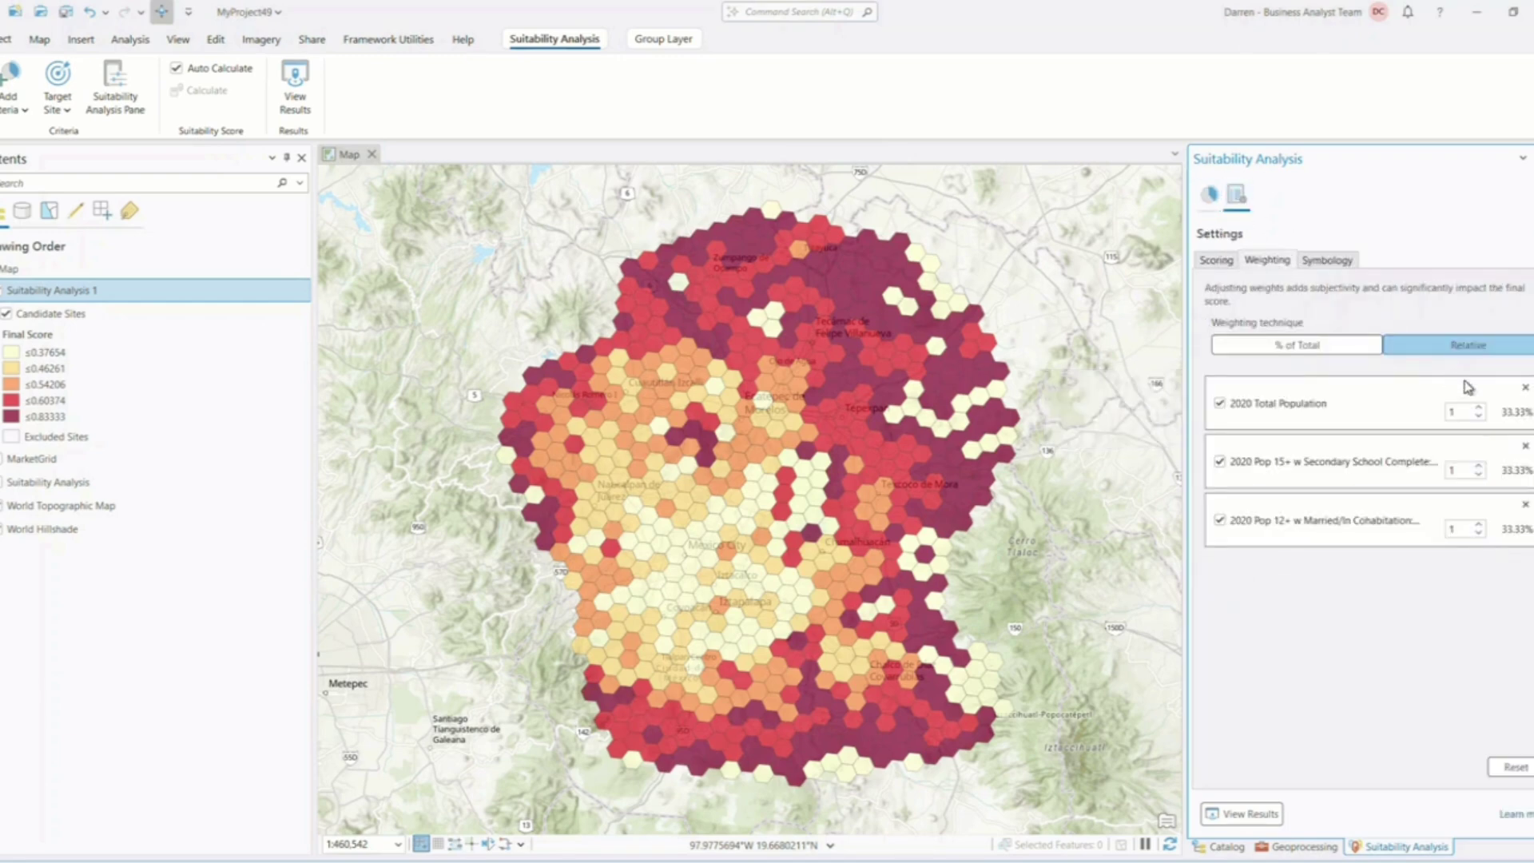
click(1479, 406)
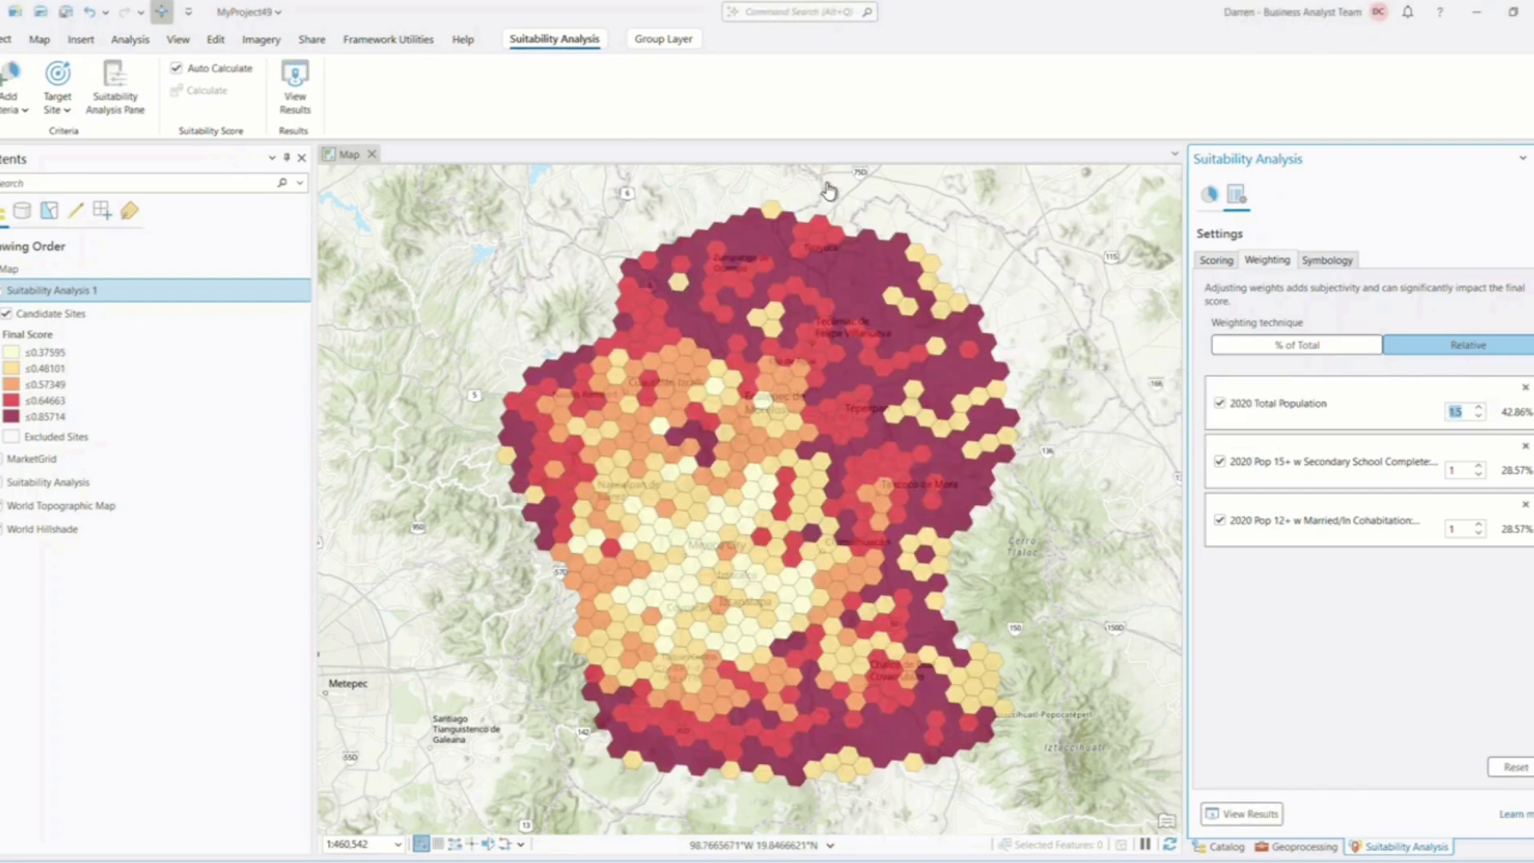
click(105, 11)
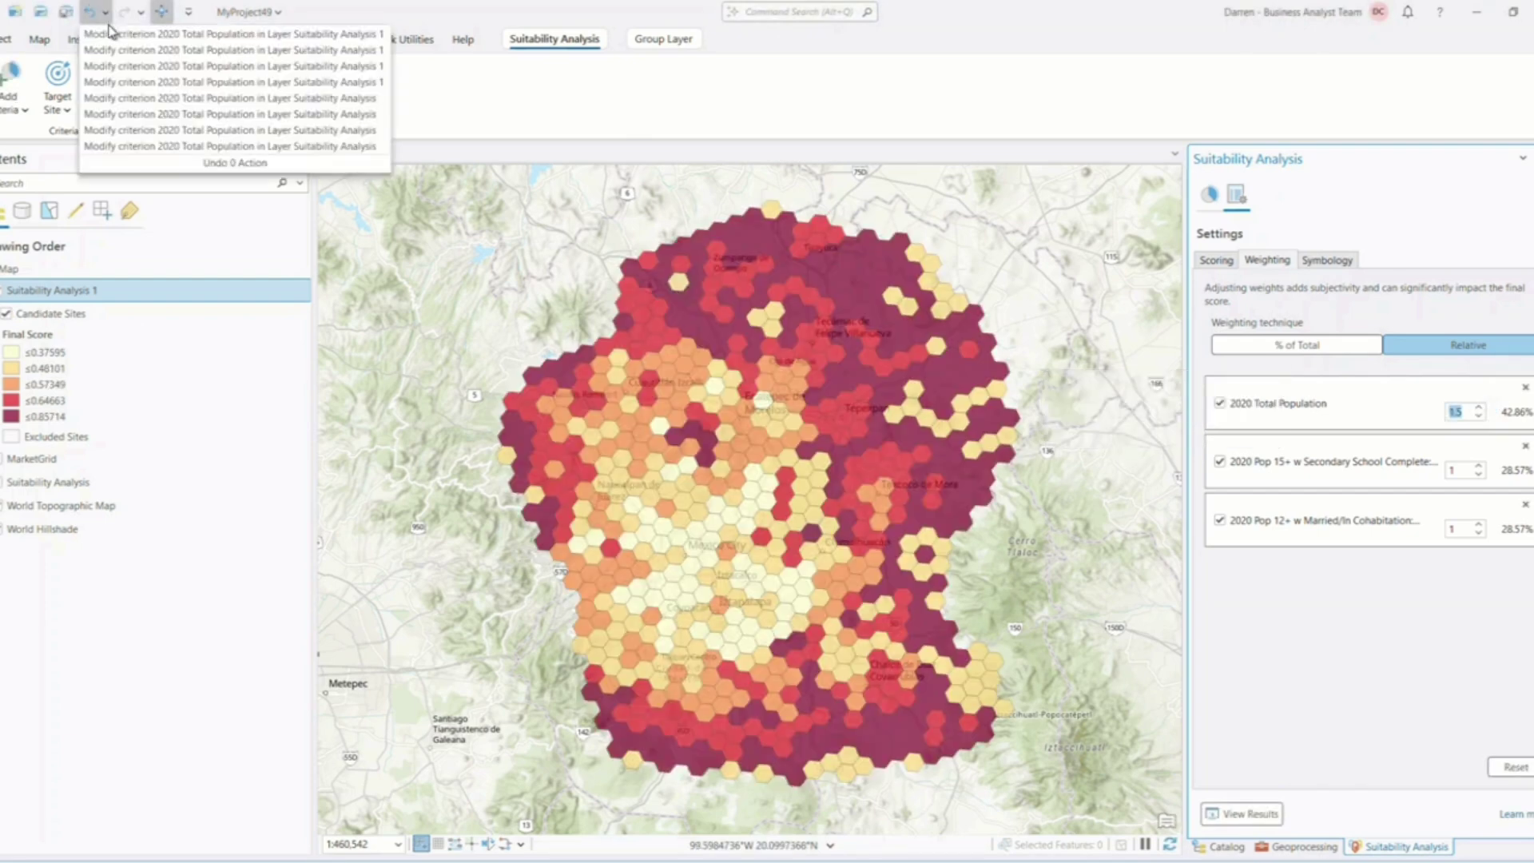
click(111, 49)
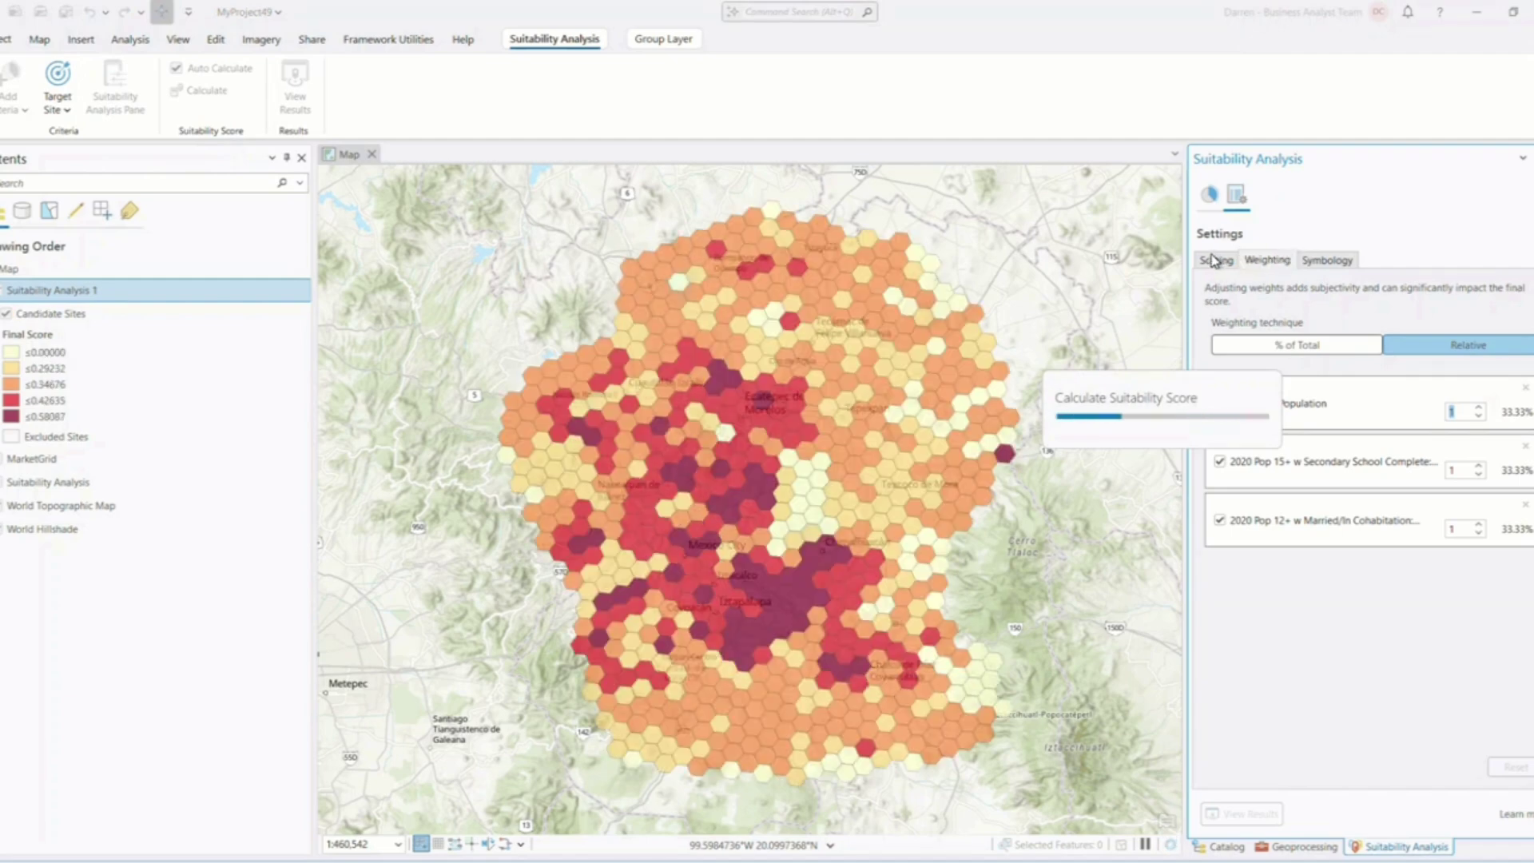
Score 2020 Total Population inversely and recheck the criteria weights.
click(1208, 194)
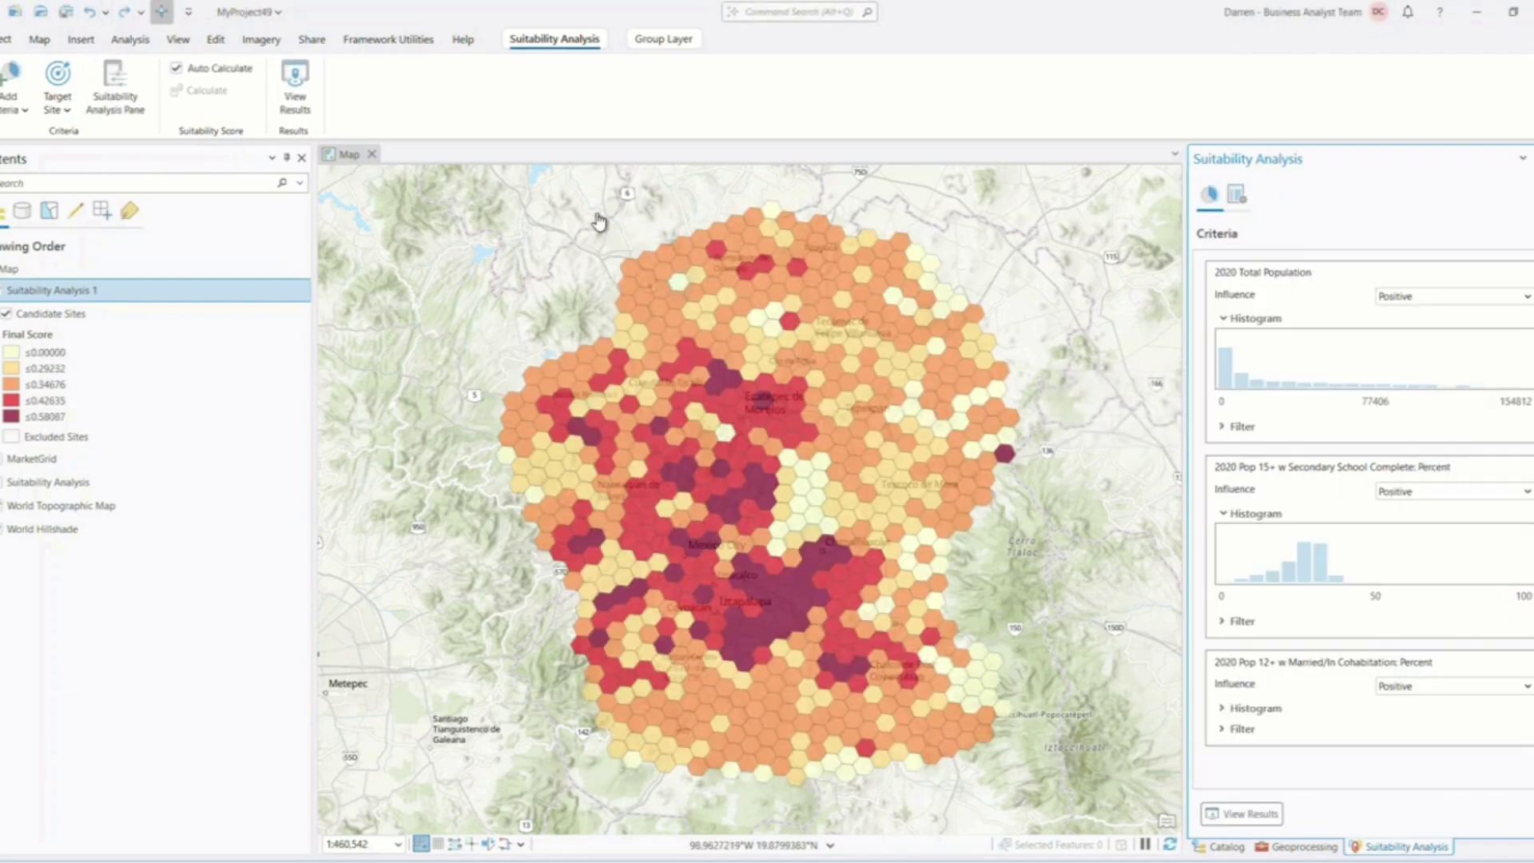
click(1486, 296)
click(1489, 328)
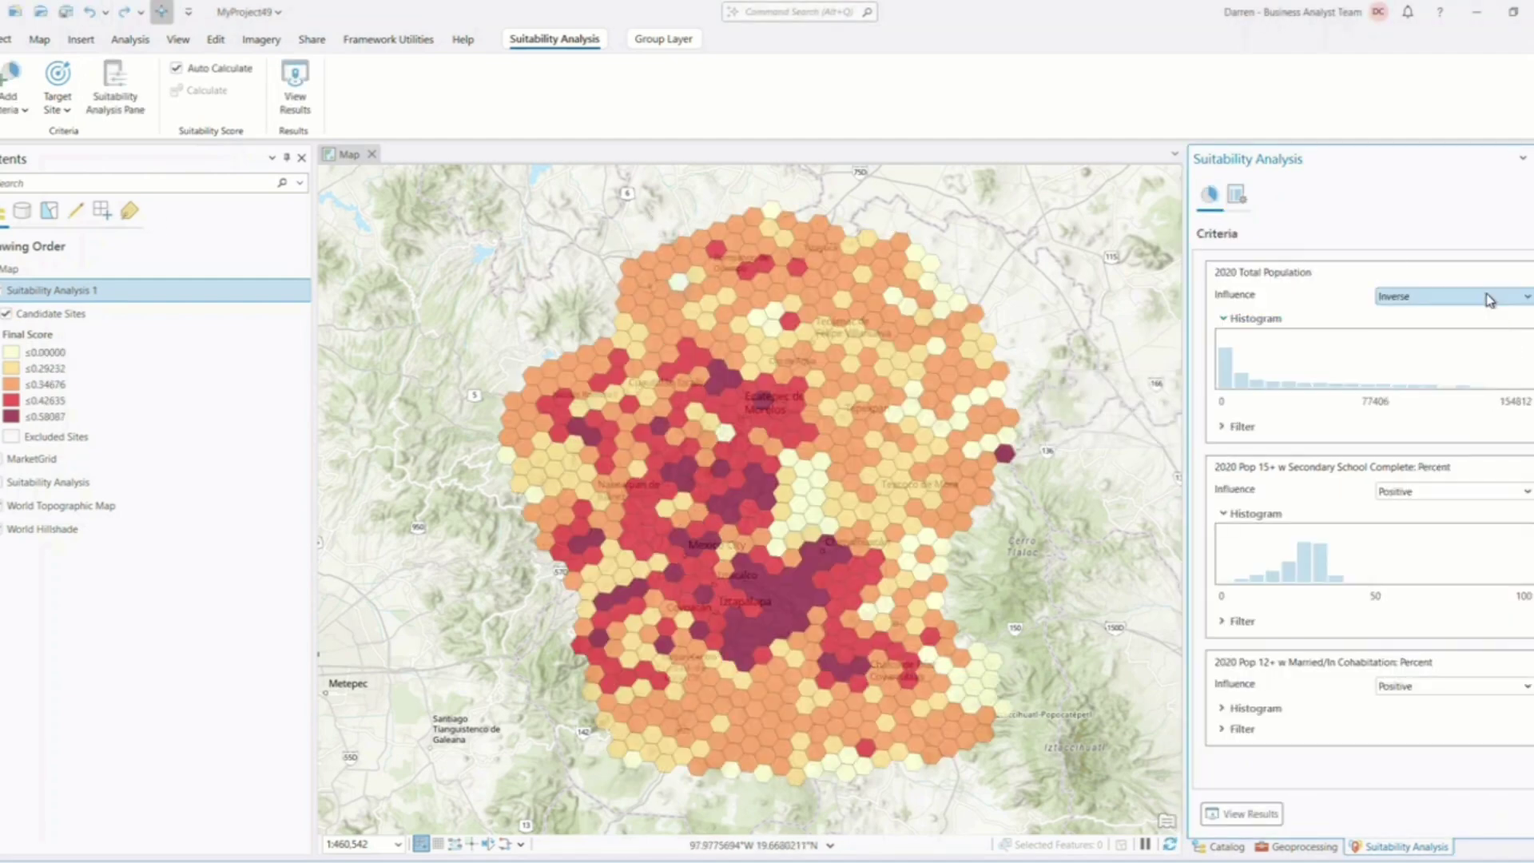
click(1527, 296)
click(1490, 327)
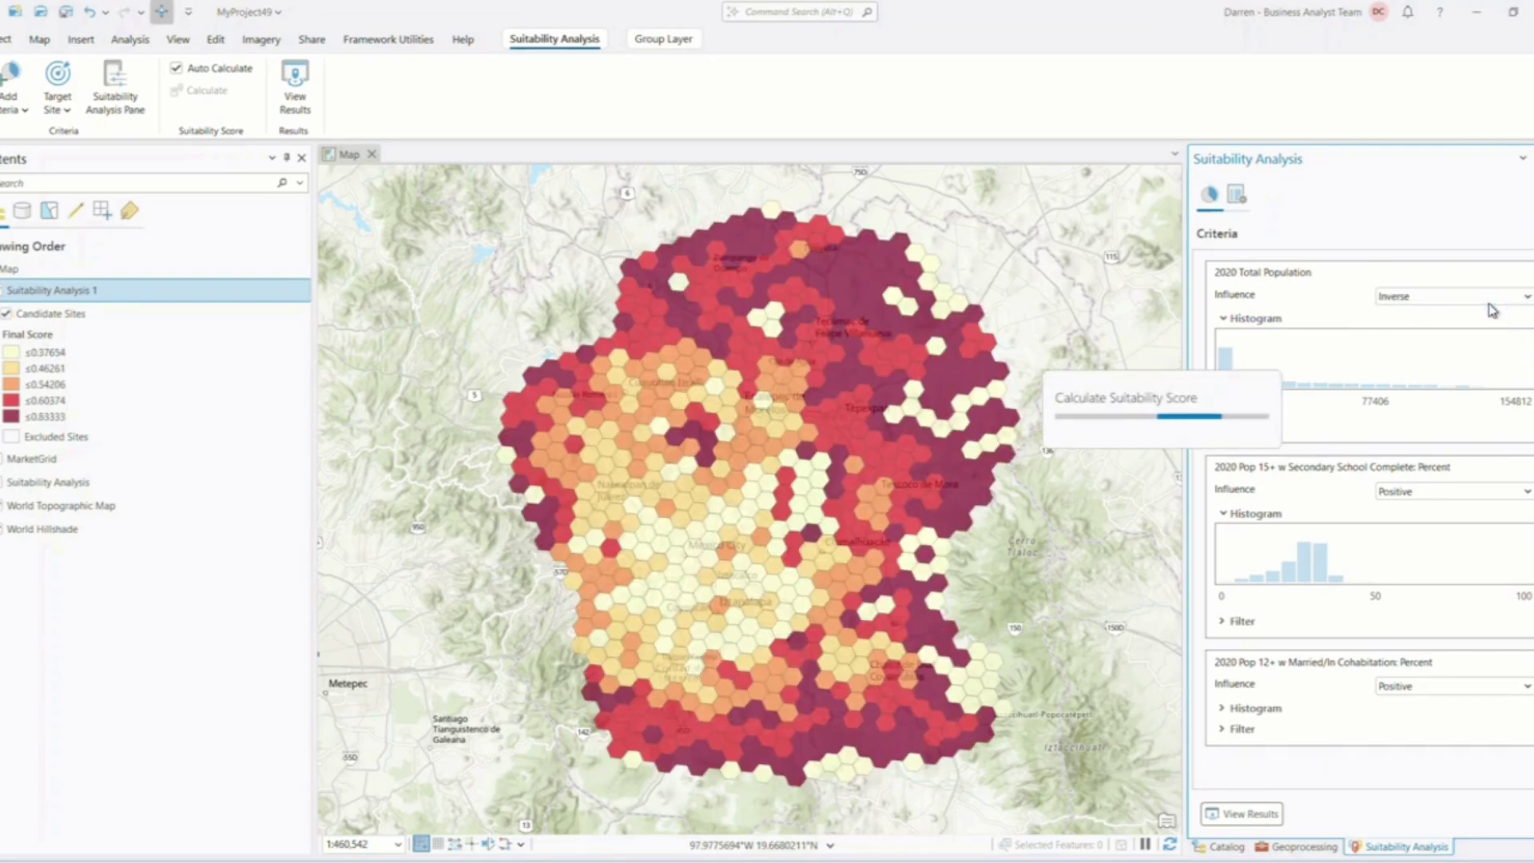
click(1236, 194)
click(1268, 261)
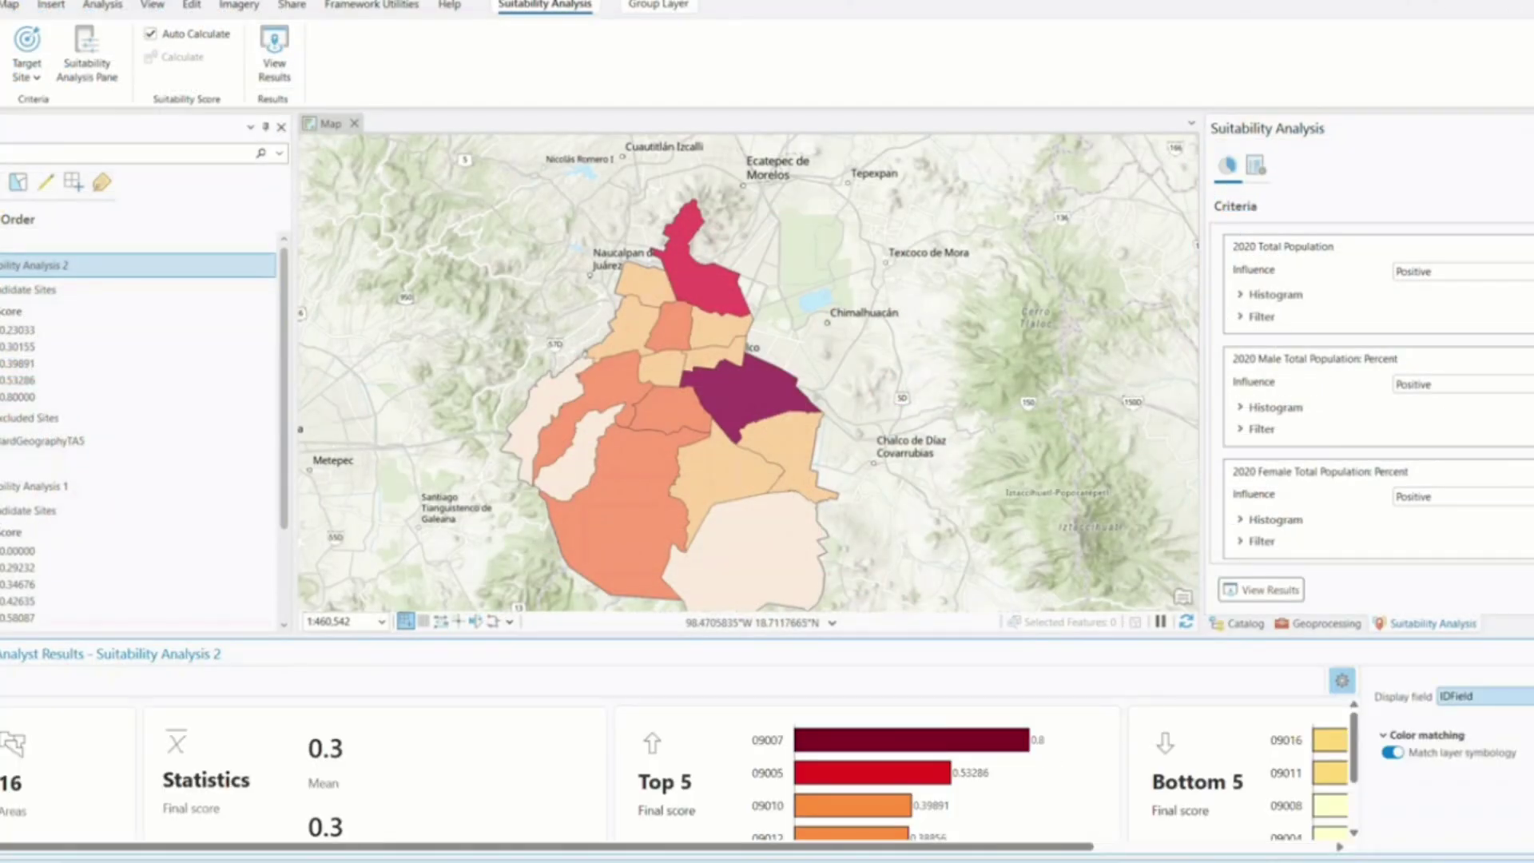
Change the Top 5 and Bottom 5 charts' Display field from IDField to NAMES.
click(1484, 695)
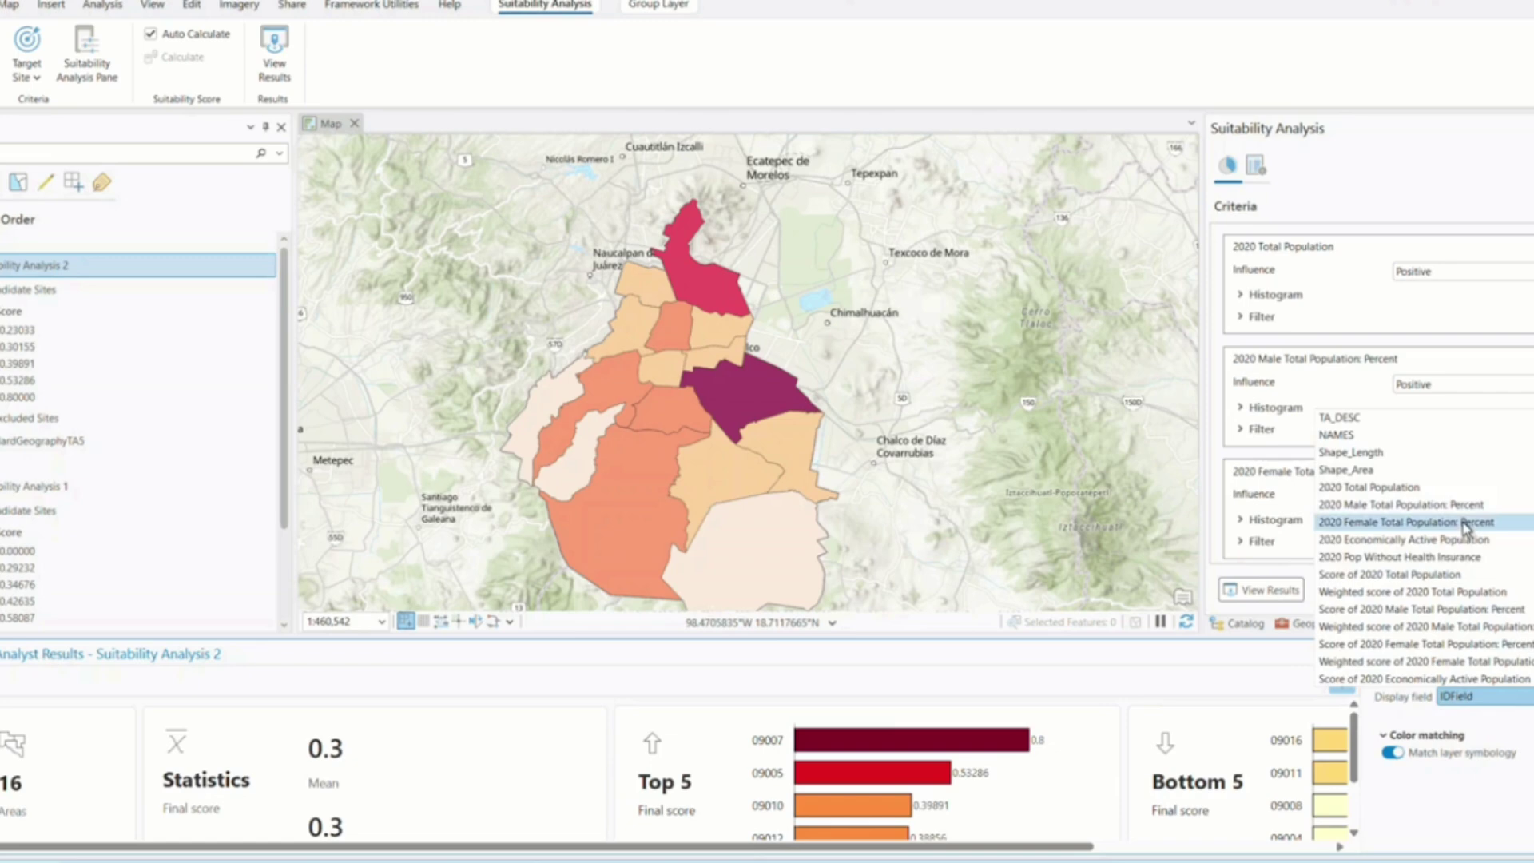
click(1438, 436)
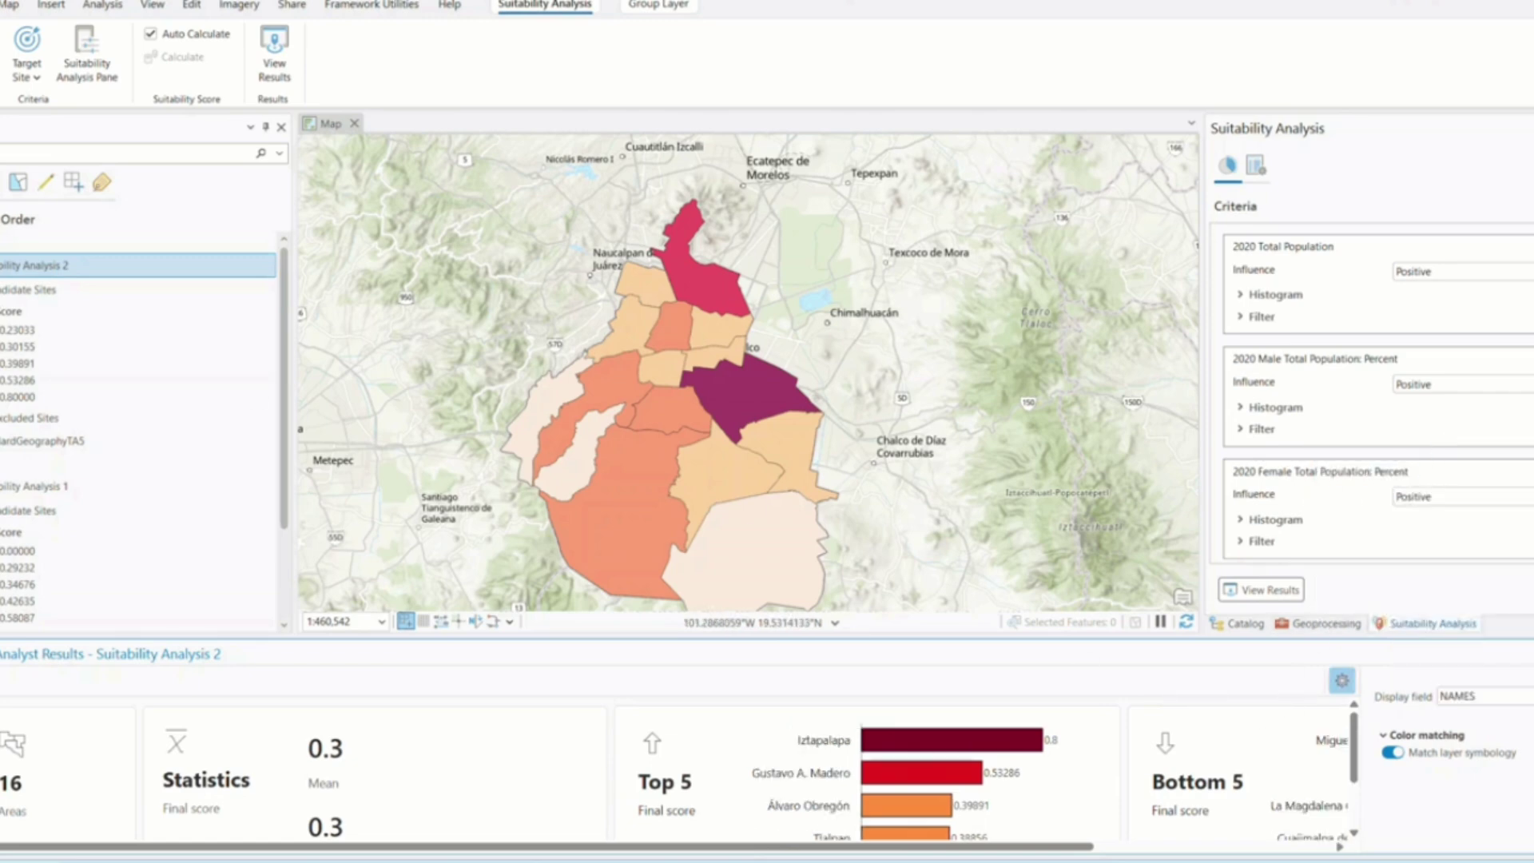
click(274, 57)
click(274, 58)
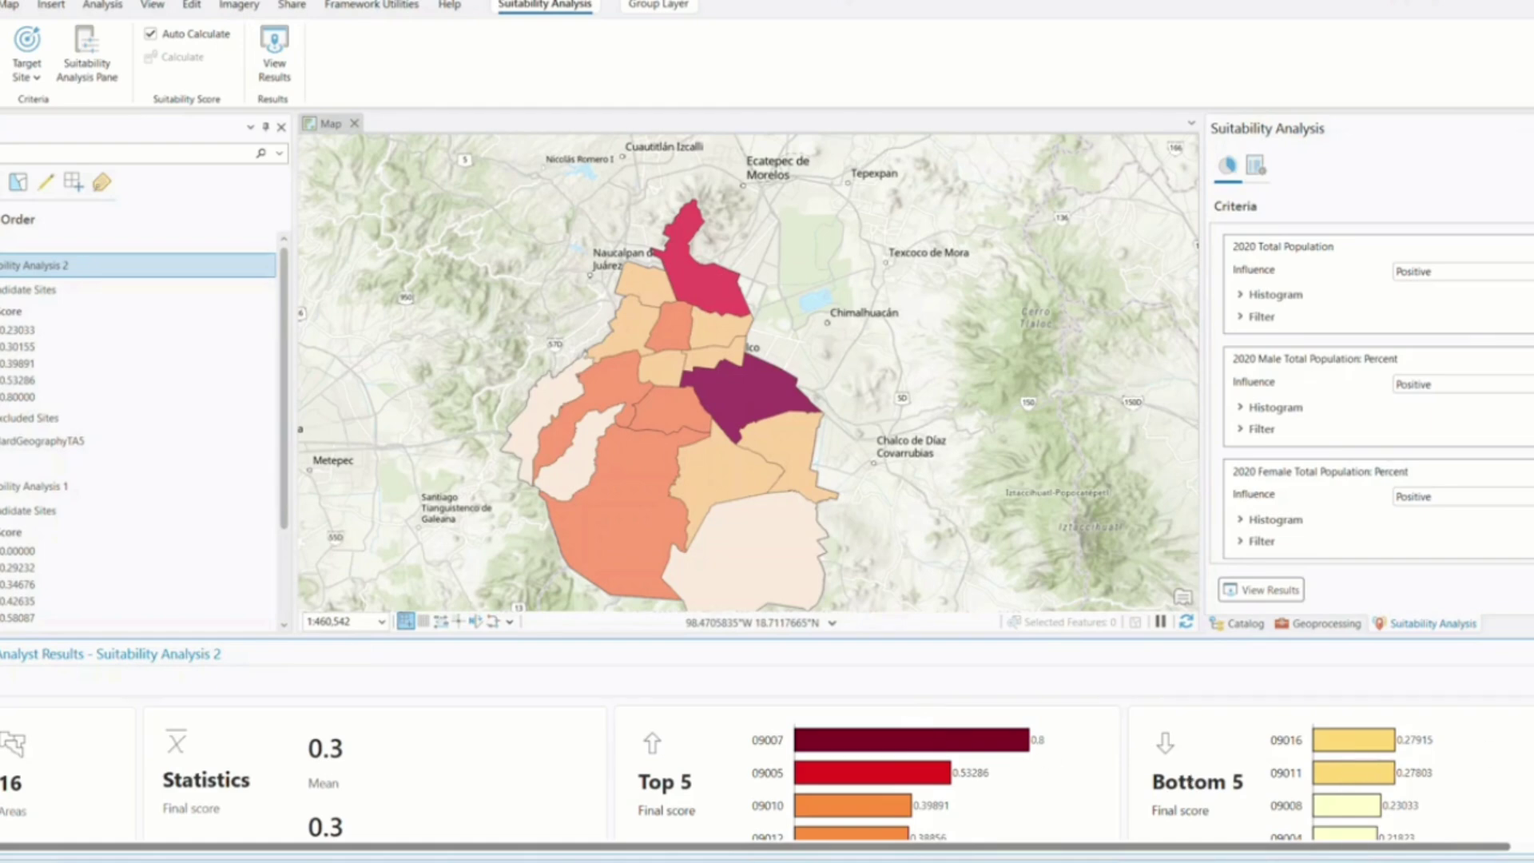
click(1196, 781)
click(1482, 696)
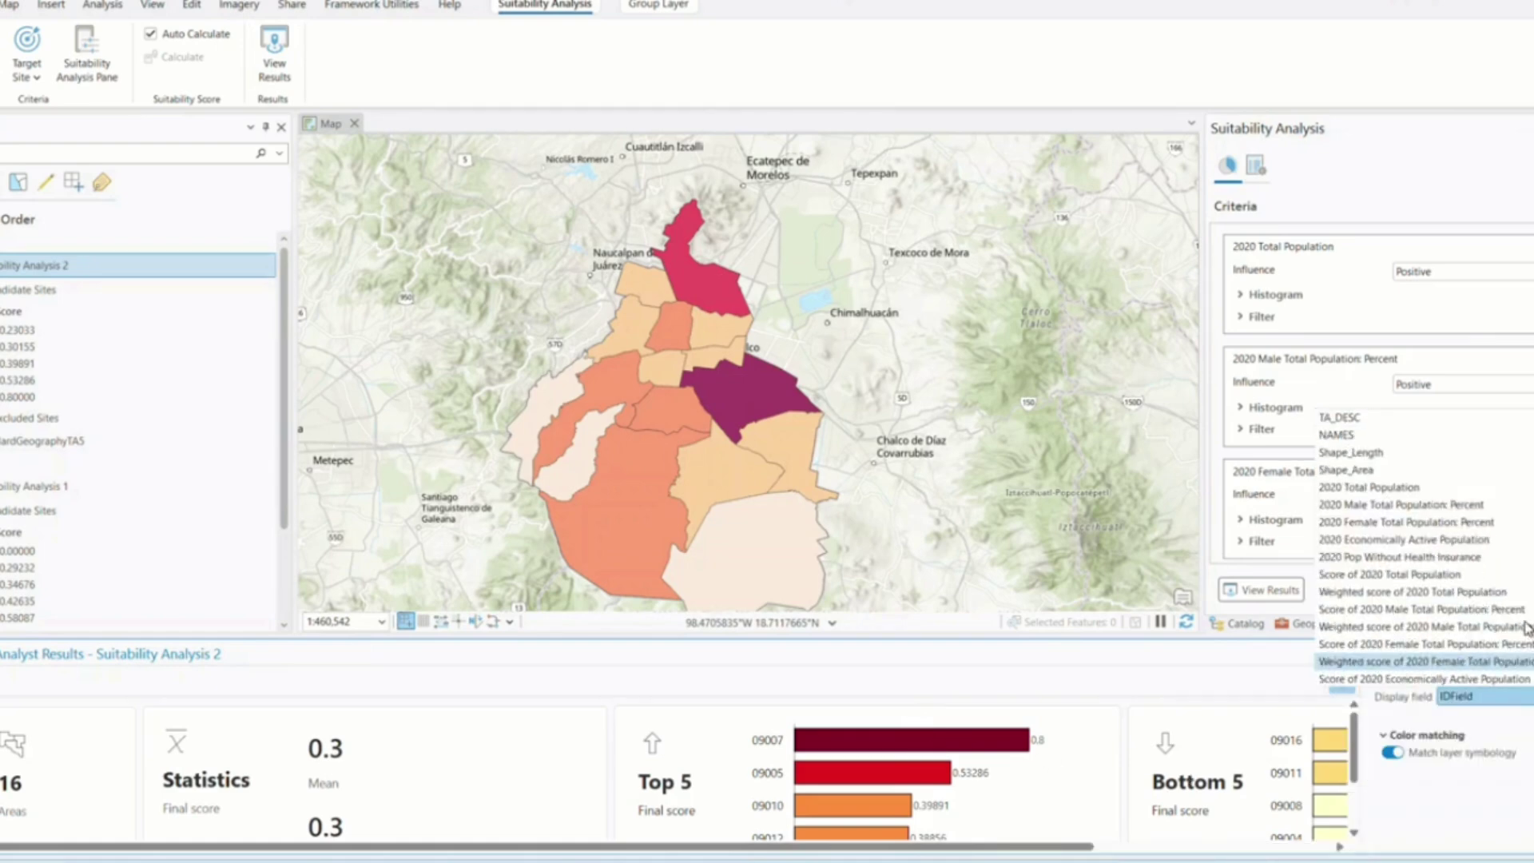
click(1436, 435)
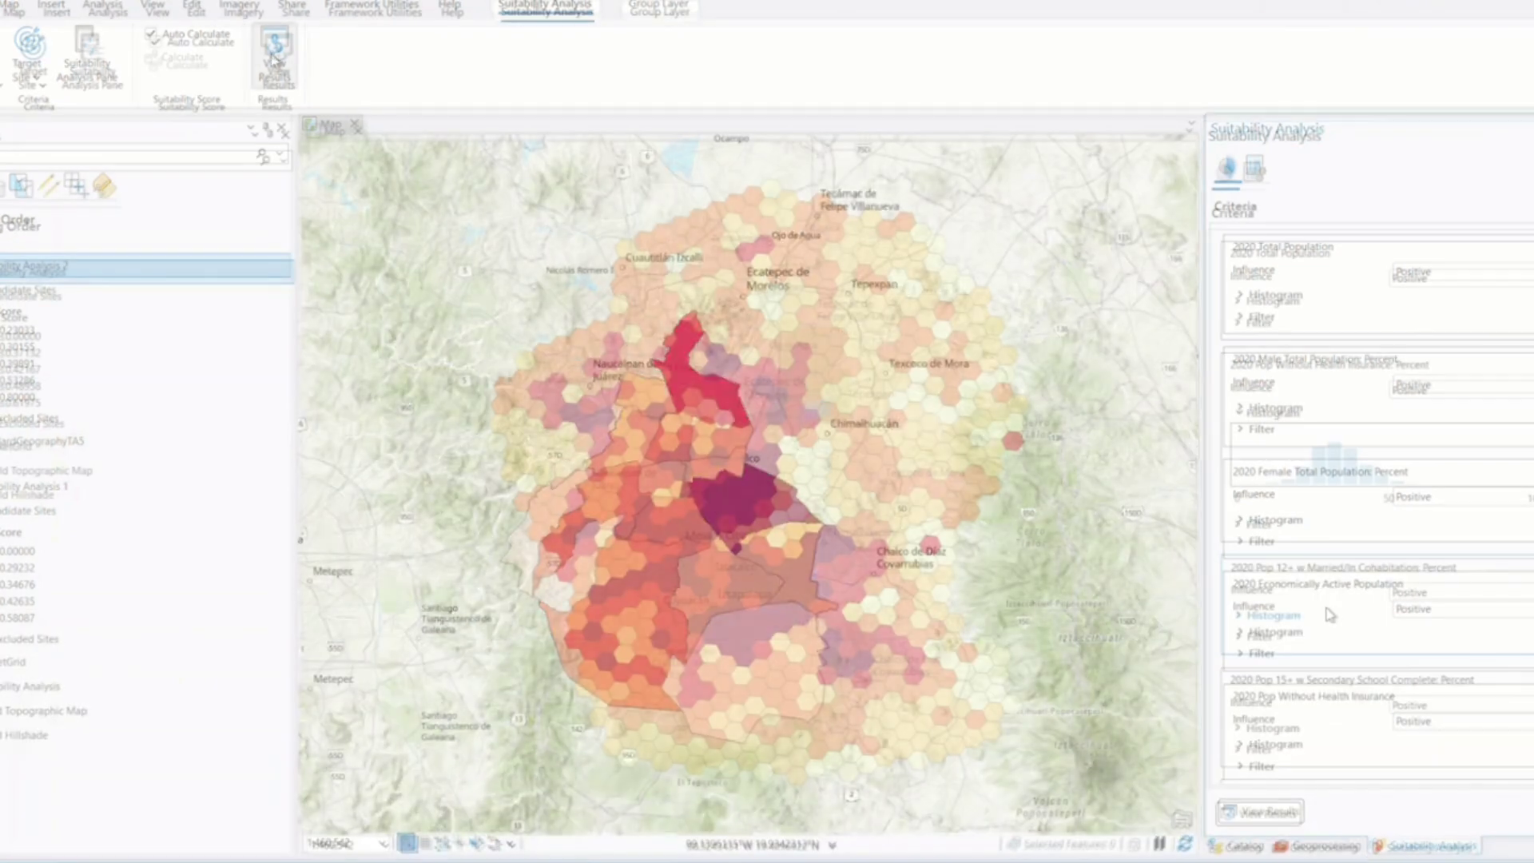
Move Married/In Cohabitation to the top and drag Health Insurance toward the bottom.
click(1343, 620)
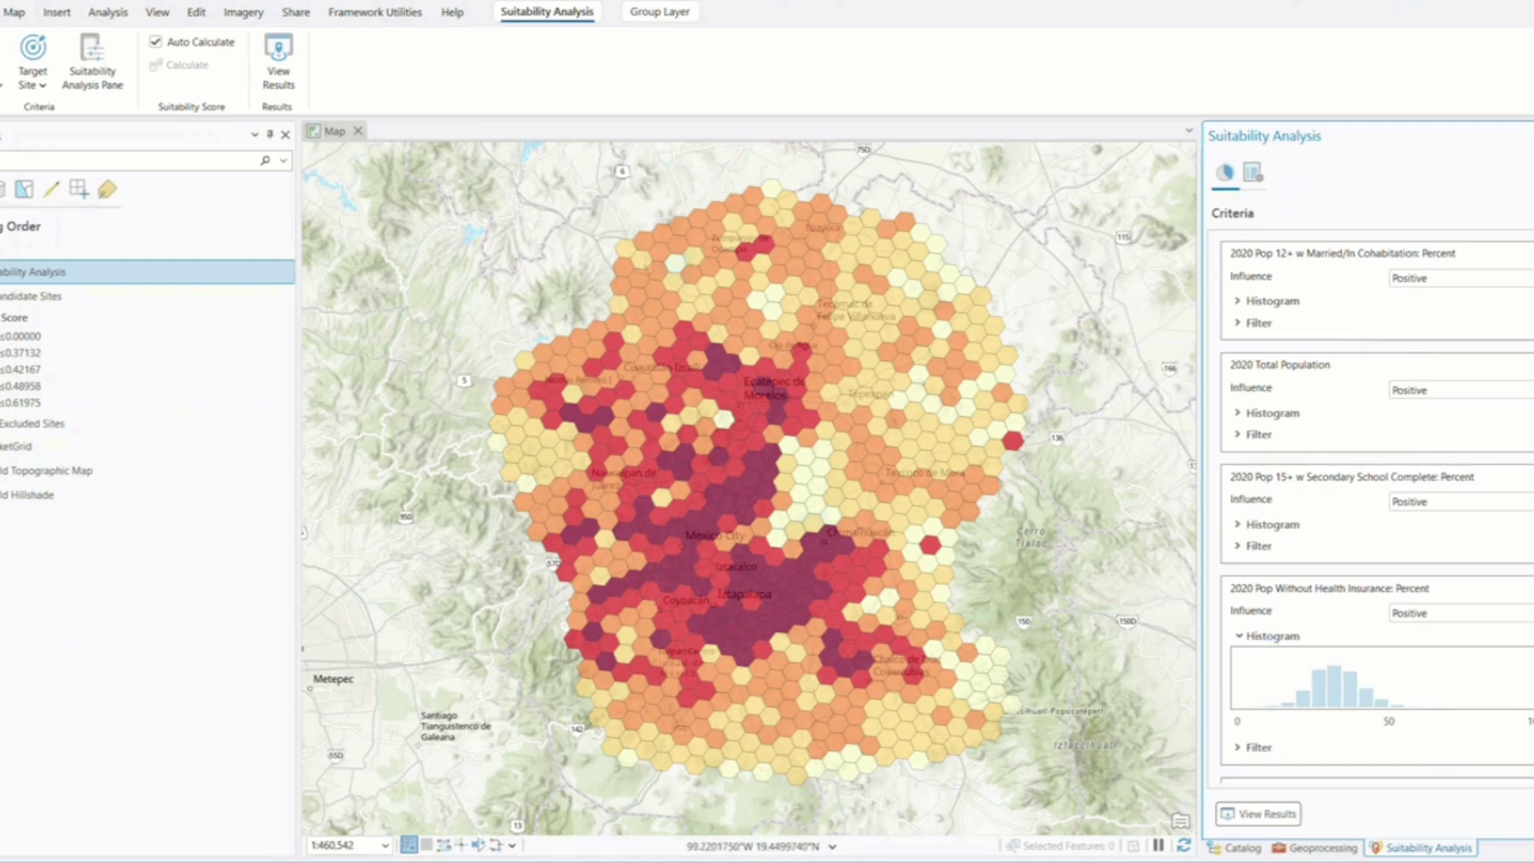
right_click(1326, 609)
click(1358, 619)
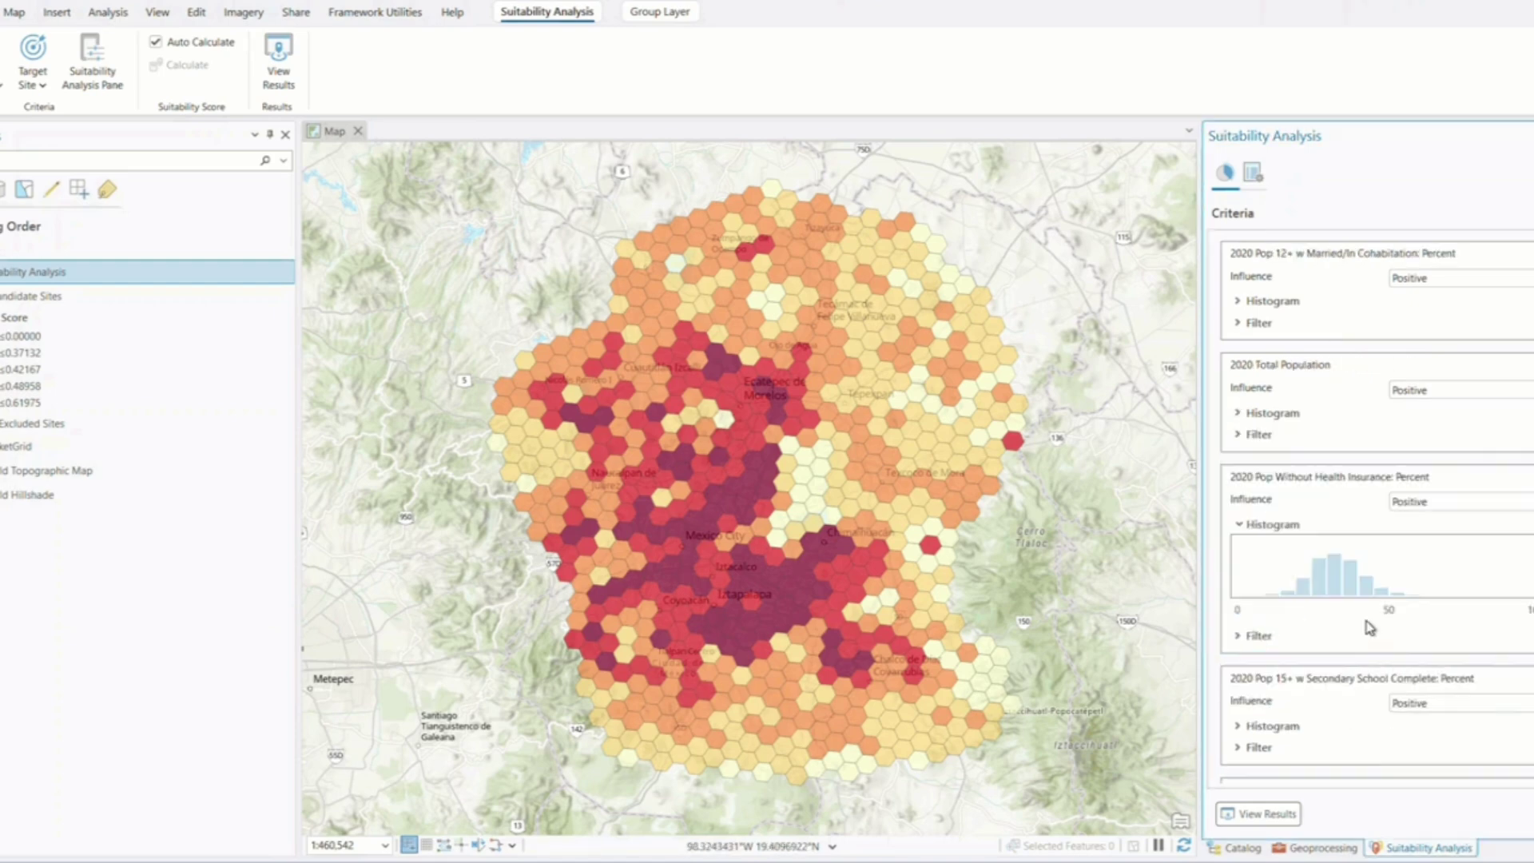
drag(1342, 520, 1350, 719)
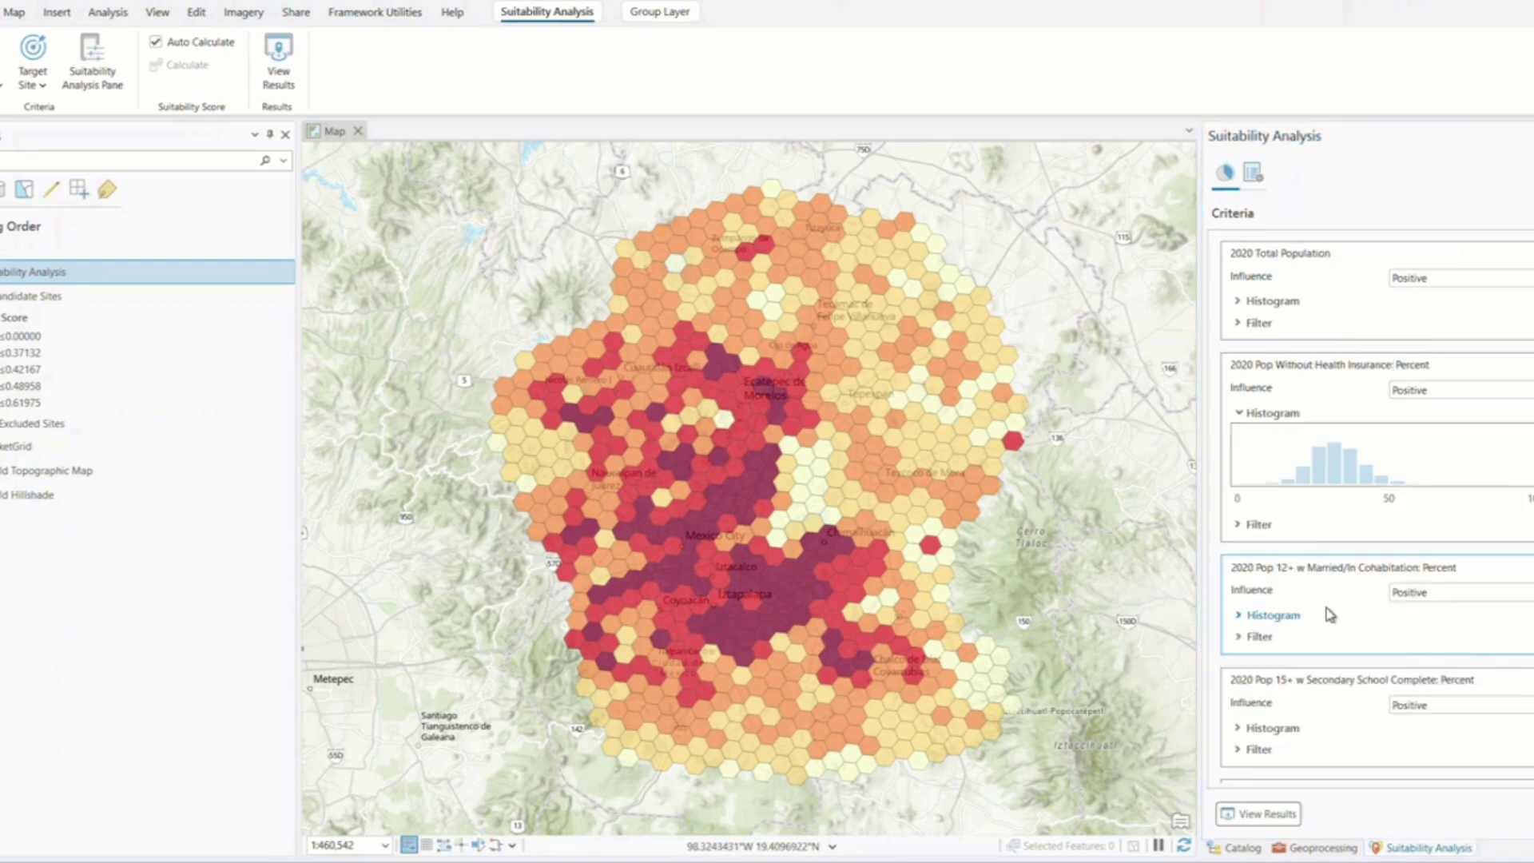
right_click(1327, 610)
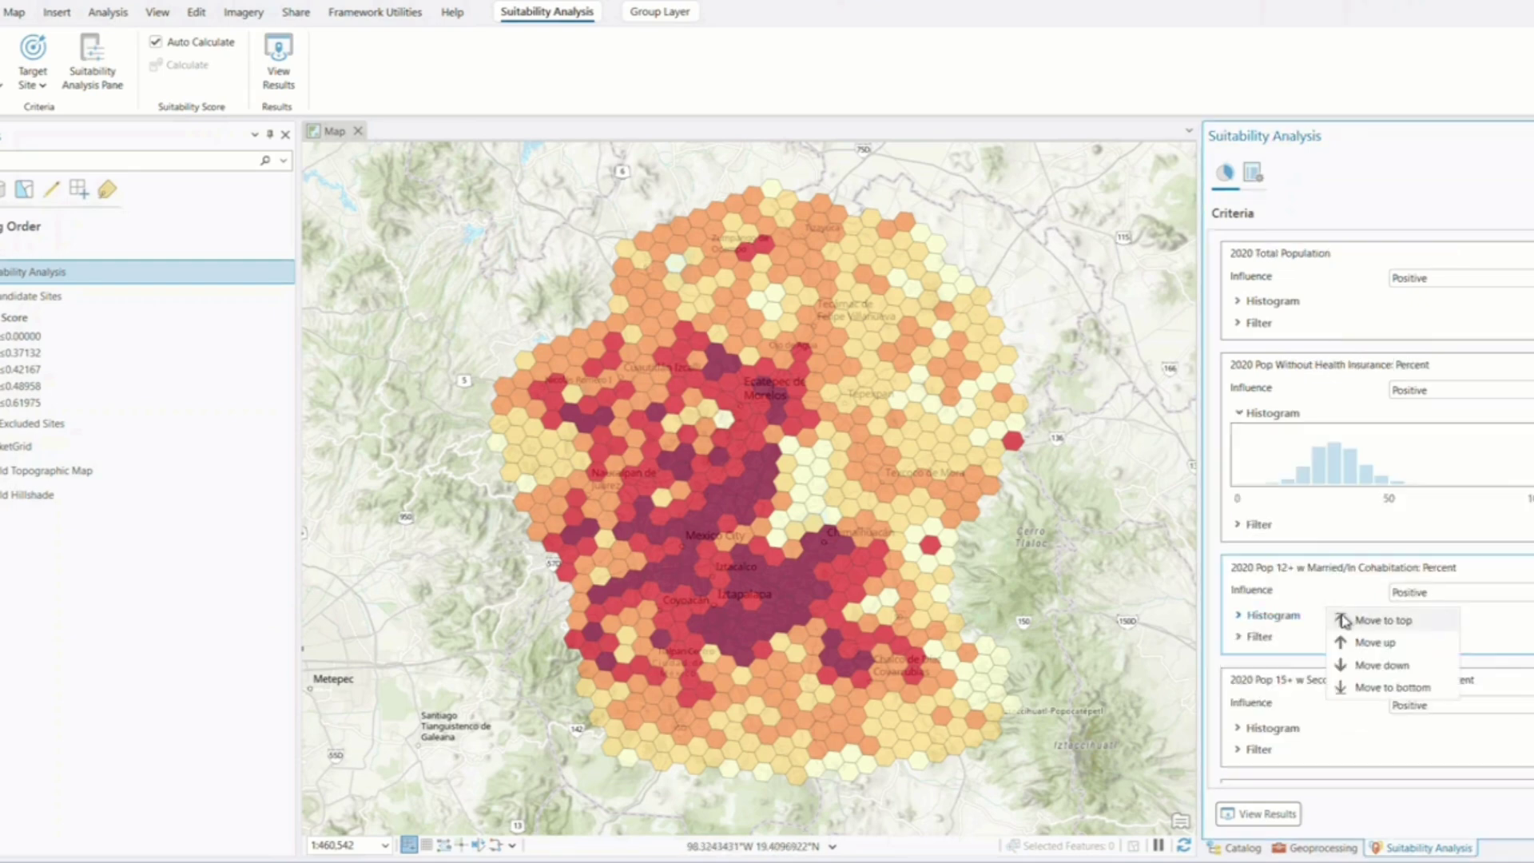
click(1362, 621)
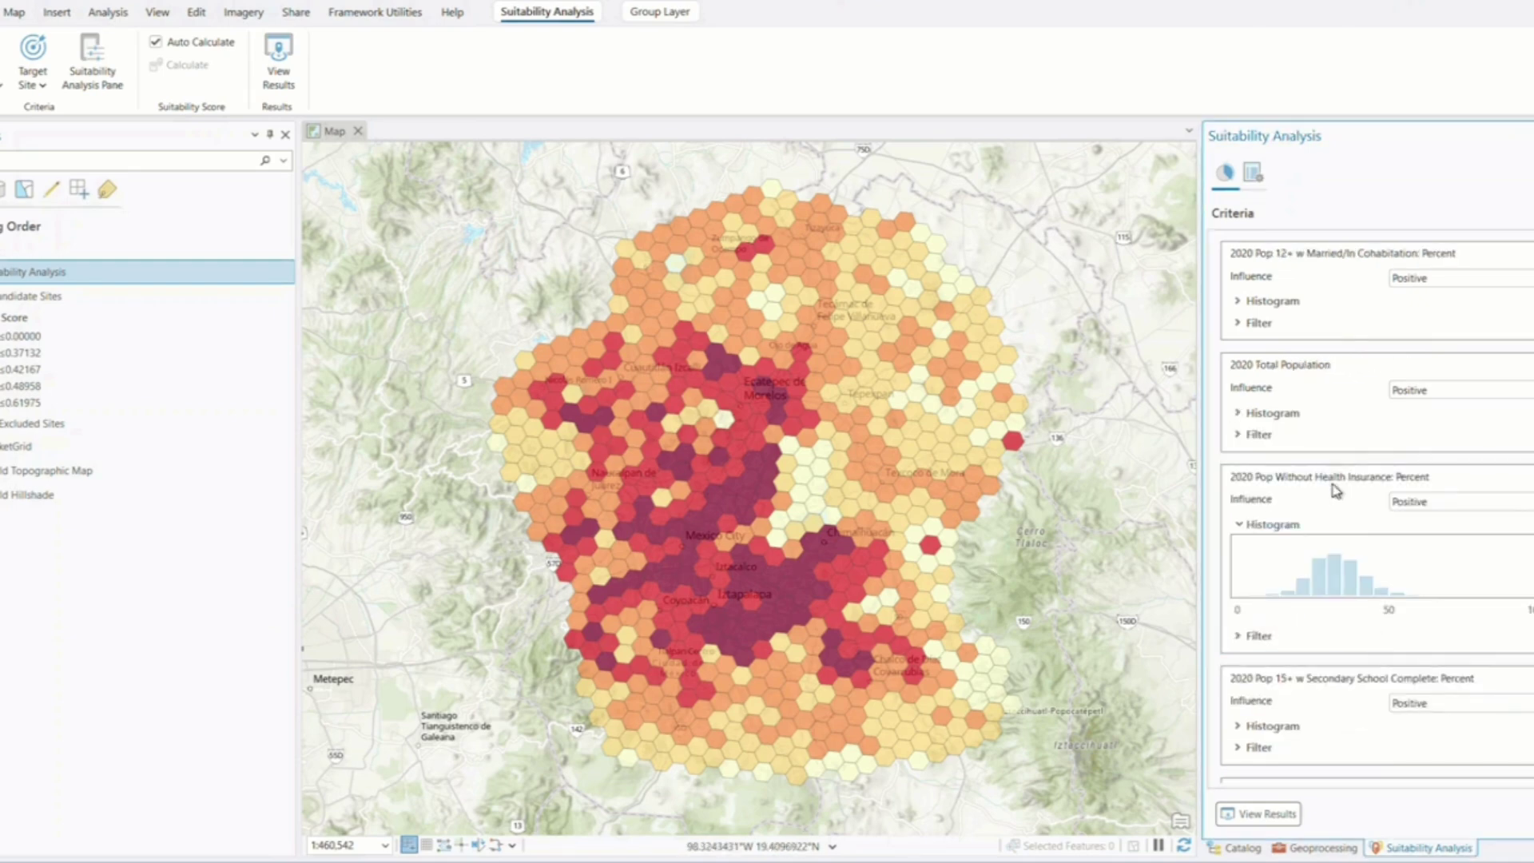
drag(1334, 492, 1353, 717)
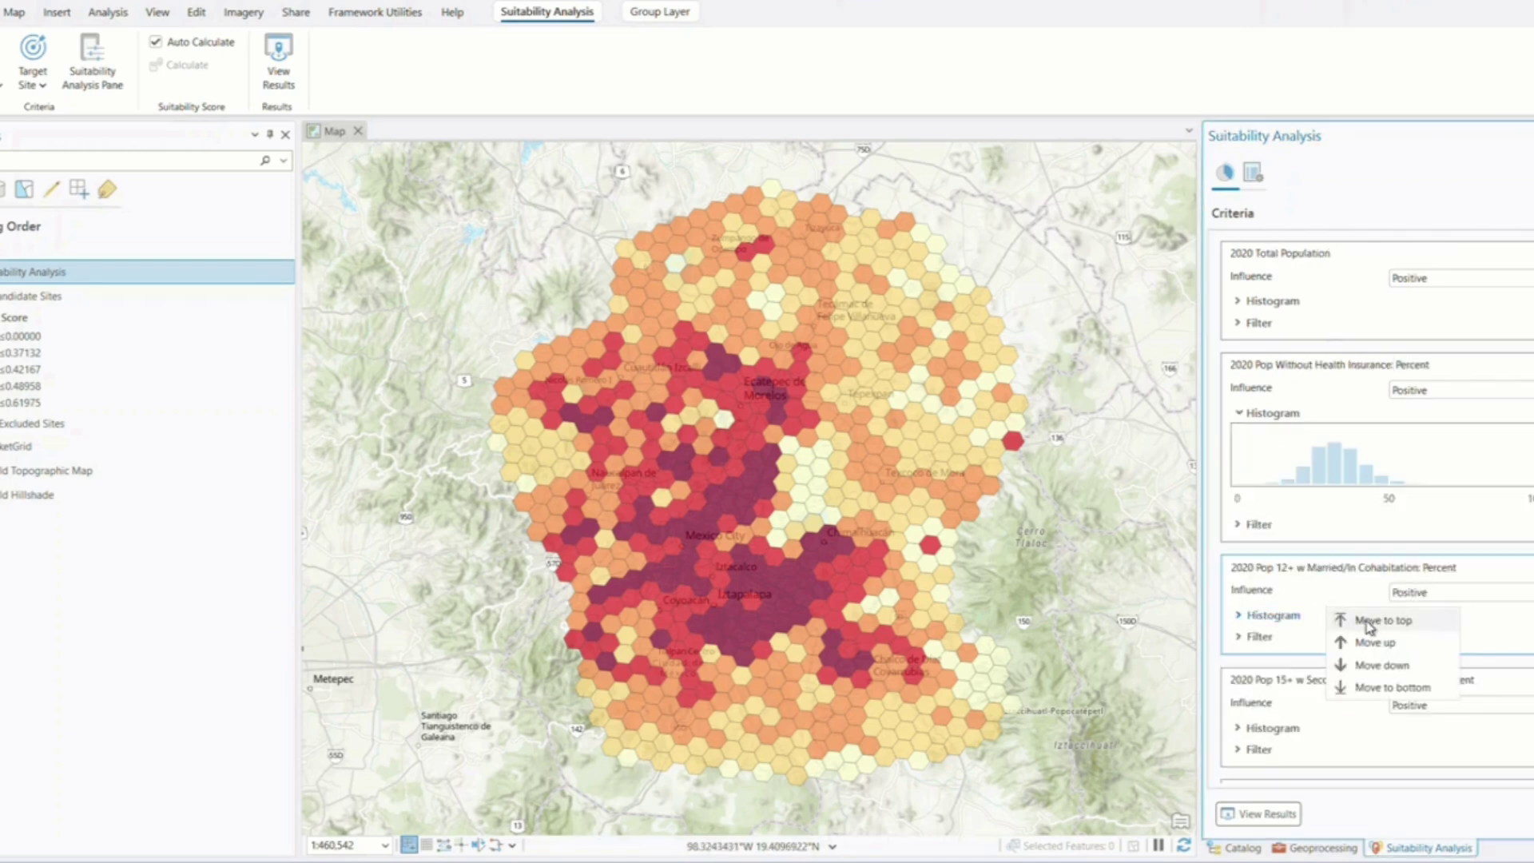
Keep Married first and settle Health Insurance directly below Secondary School Complete.
click(1370, 623)
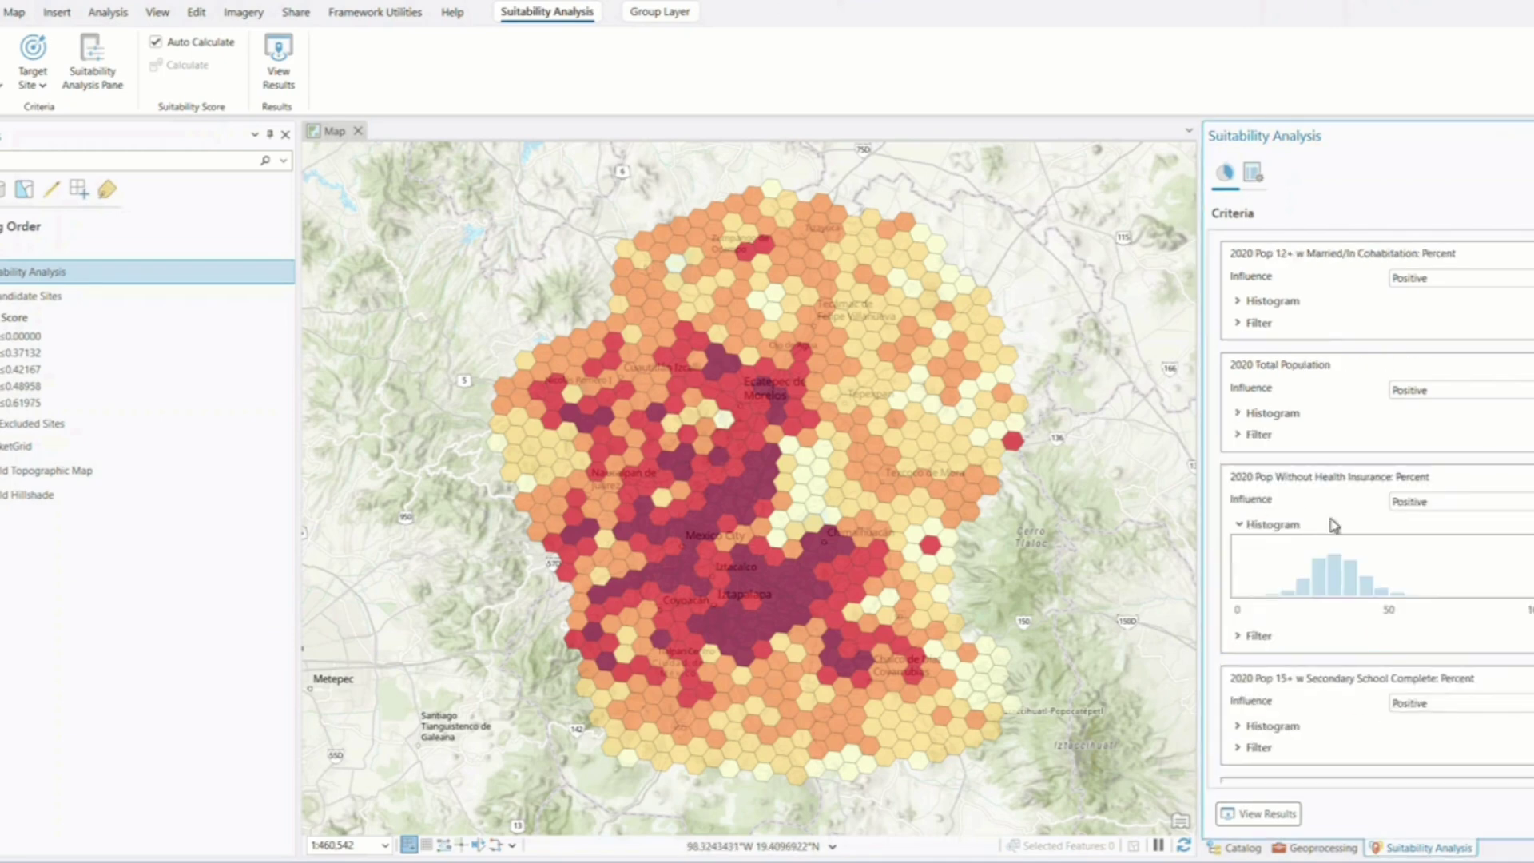
drag(1342, 520, 1350, 597)
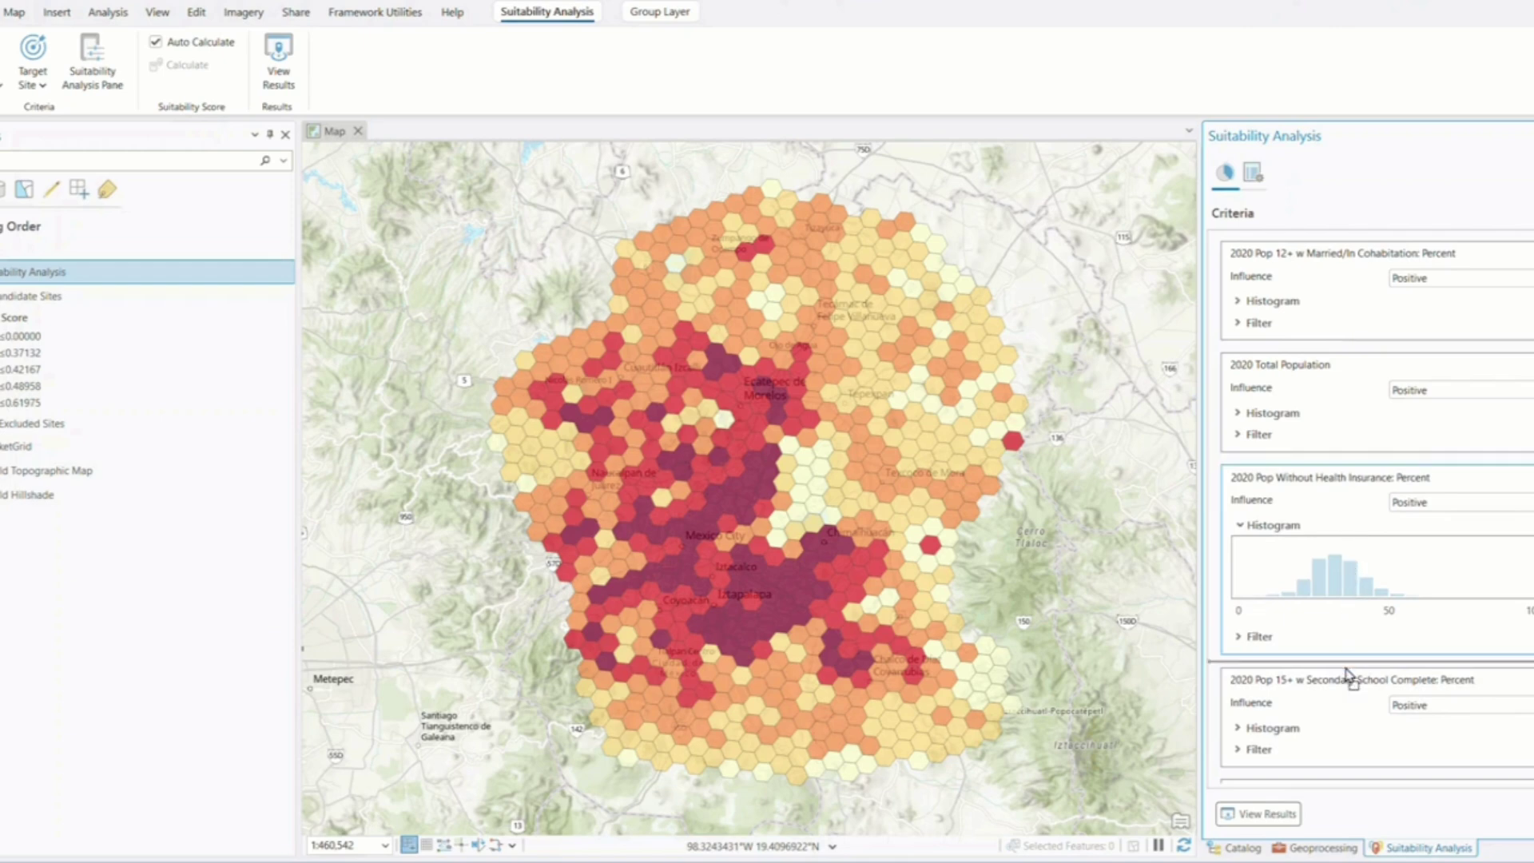
drag(1351, 723, 1351, 718)
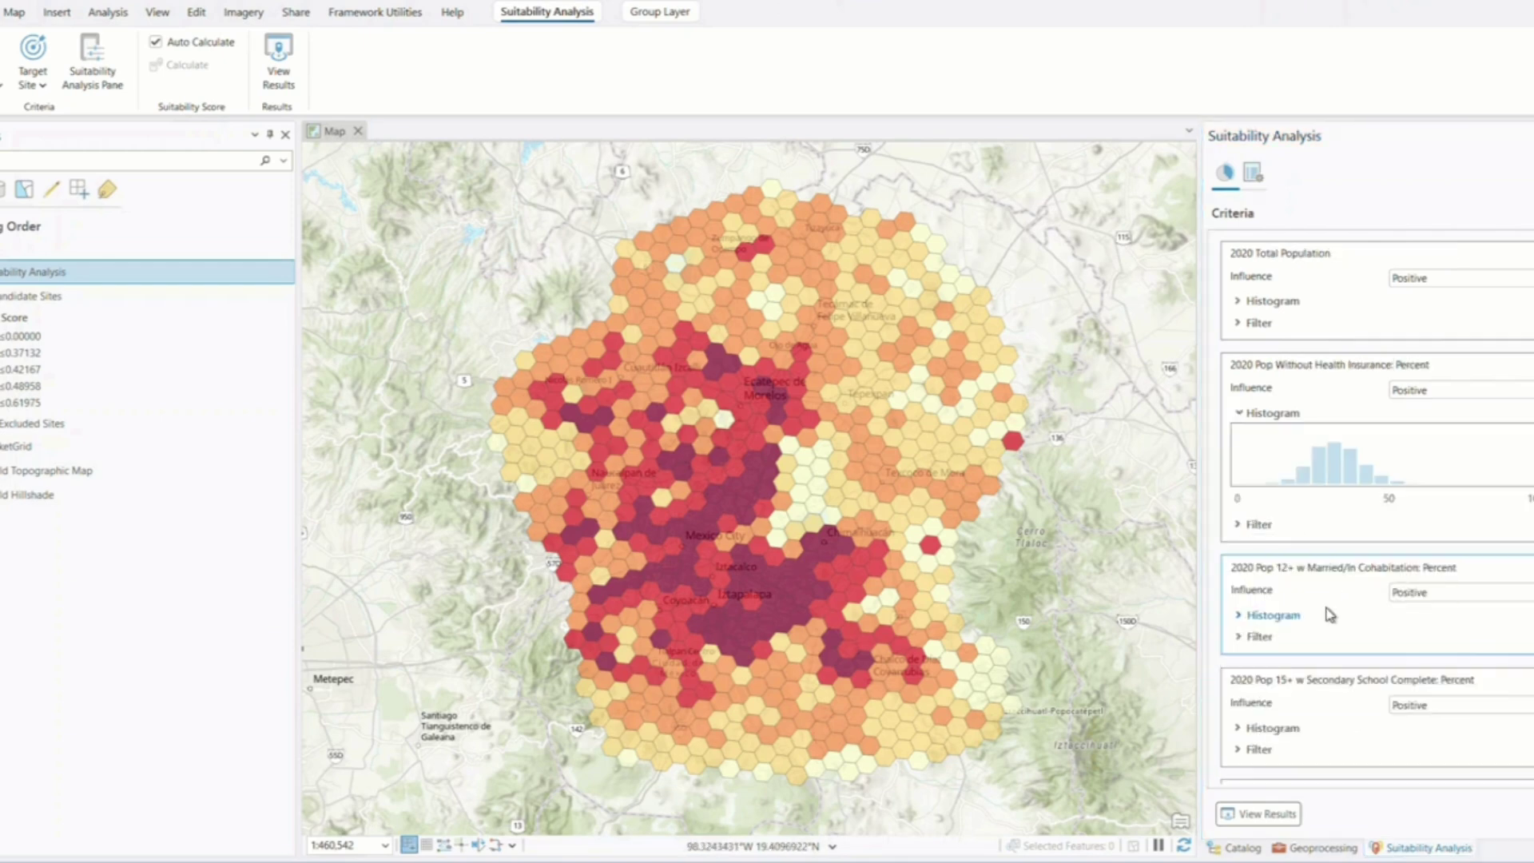
right_click(1328, 607)
click(1364, 620)
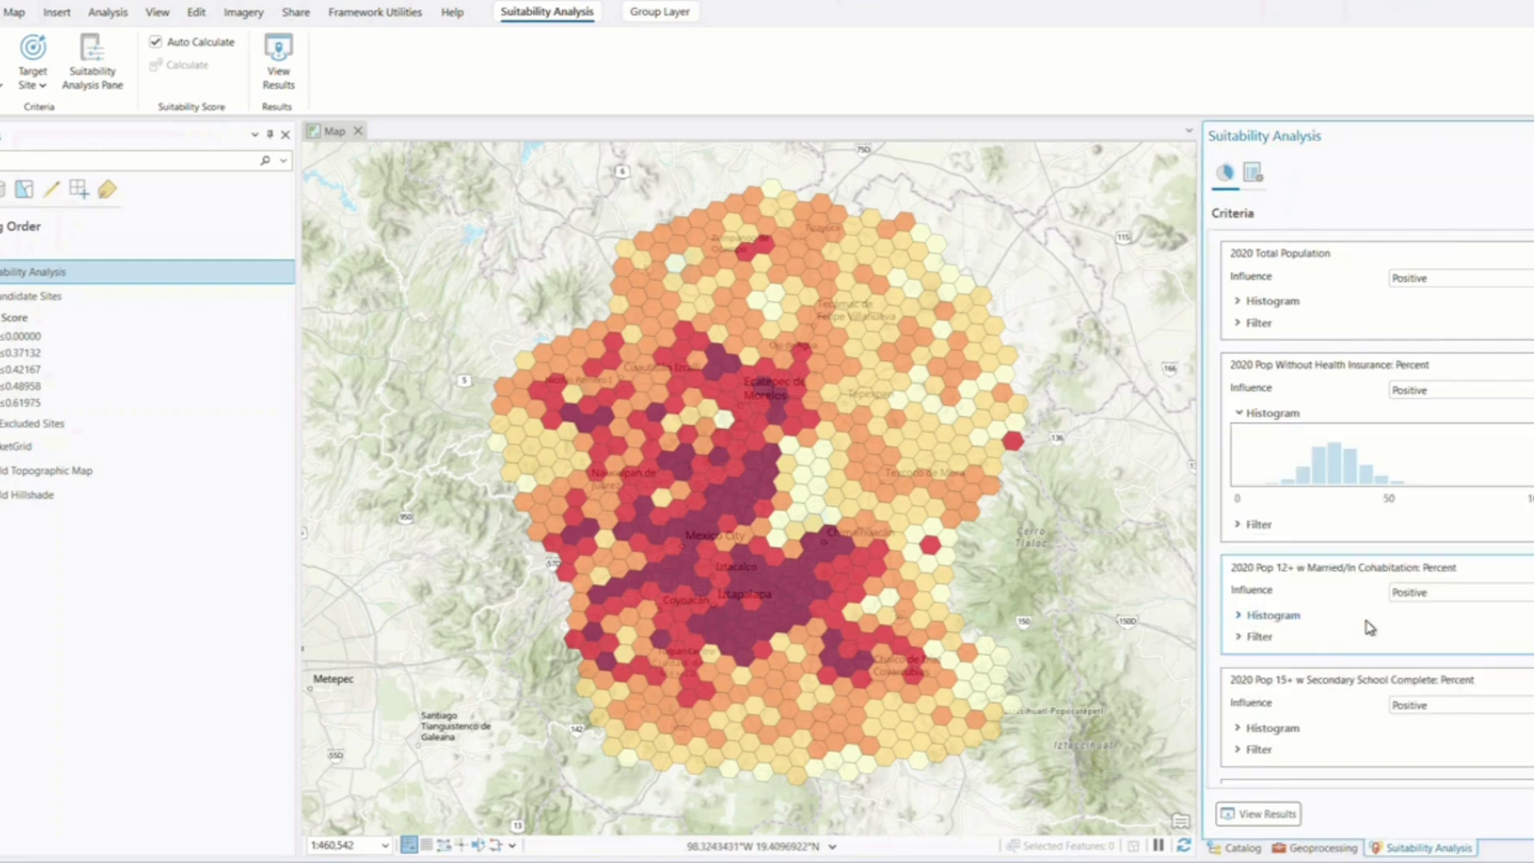
drag(1331, 485, 1346, 628)
drag(1347, 688, 1350, 709)
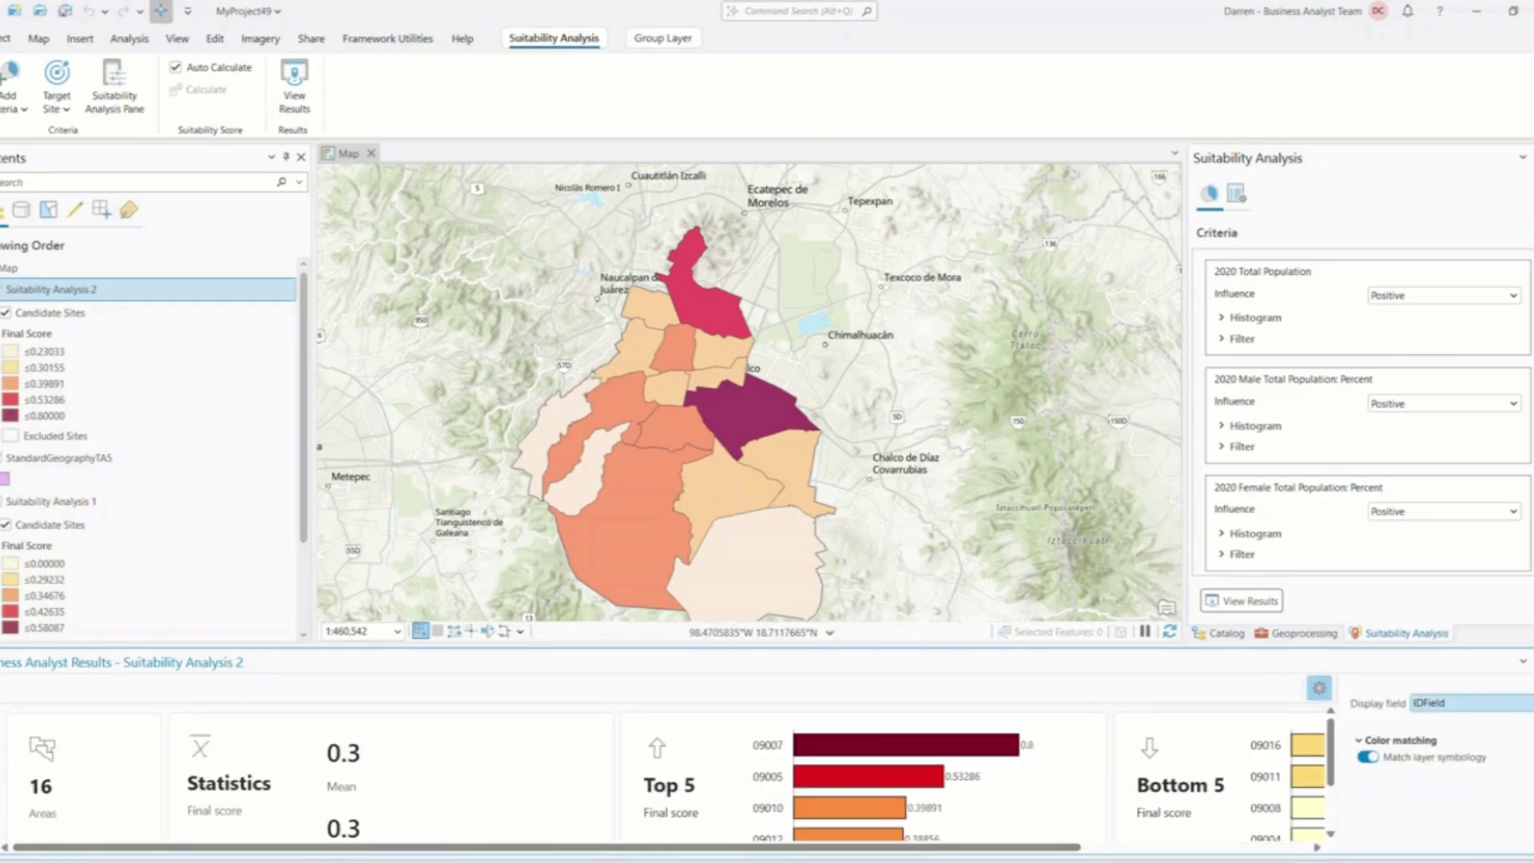
Set the results charts' Display field to NAMES, reopening View Results to apply it.
click(1470, 702)
click(1414, 462)
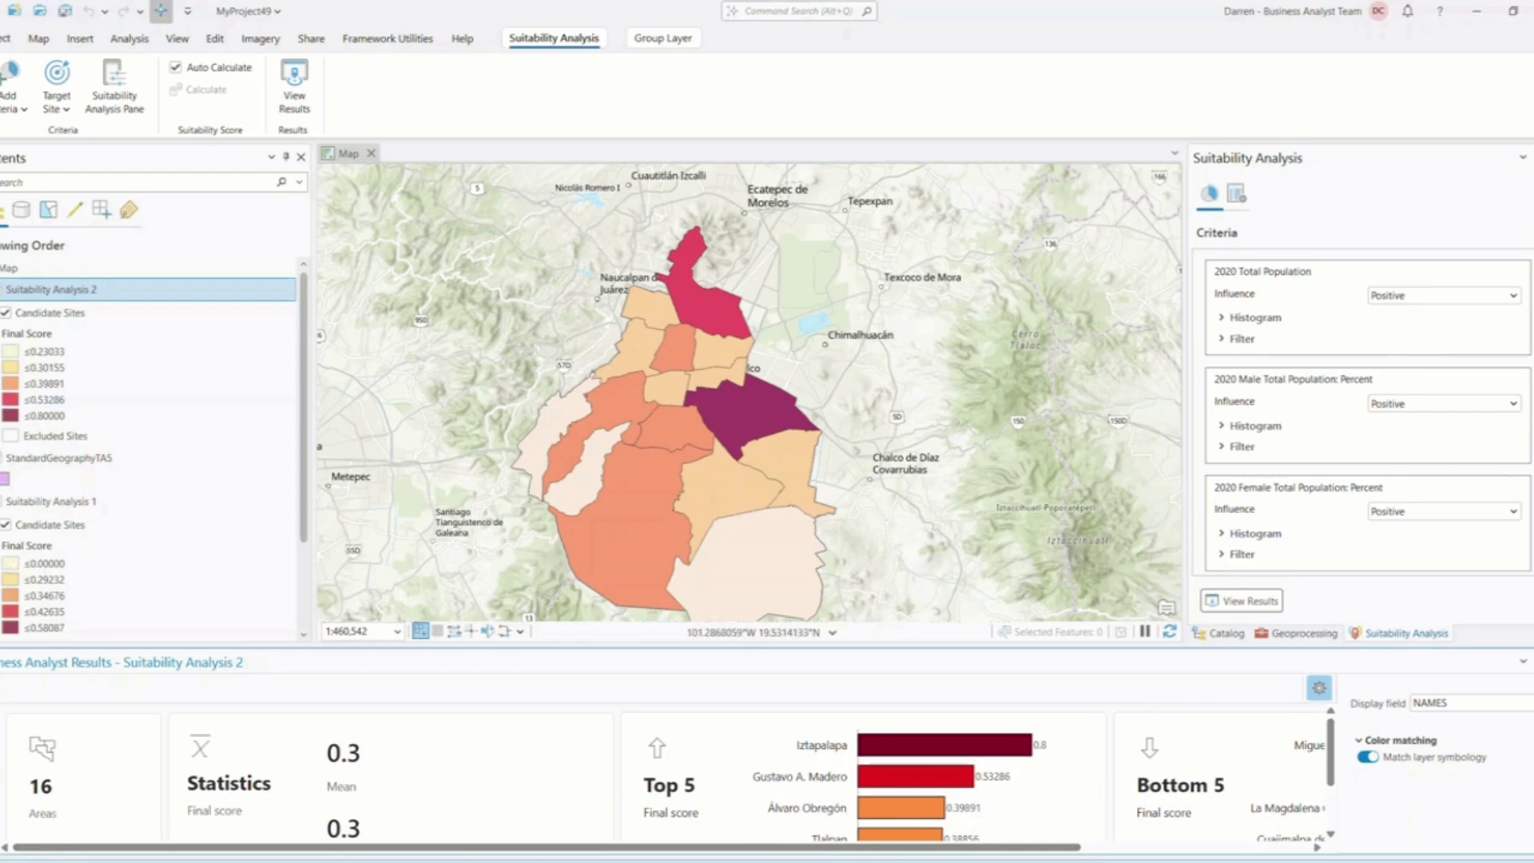
click(294, 96)
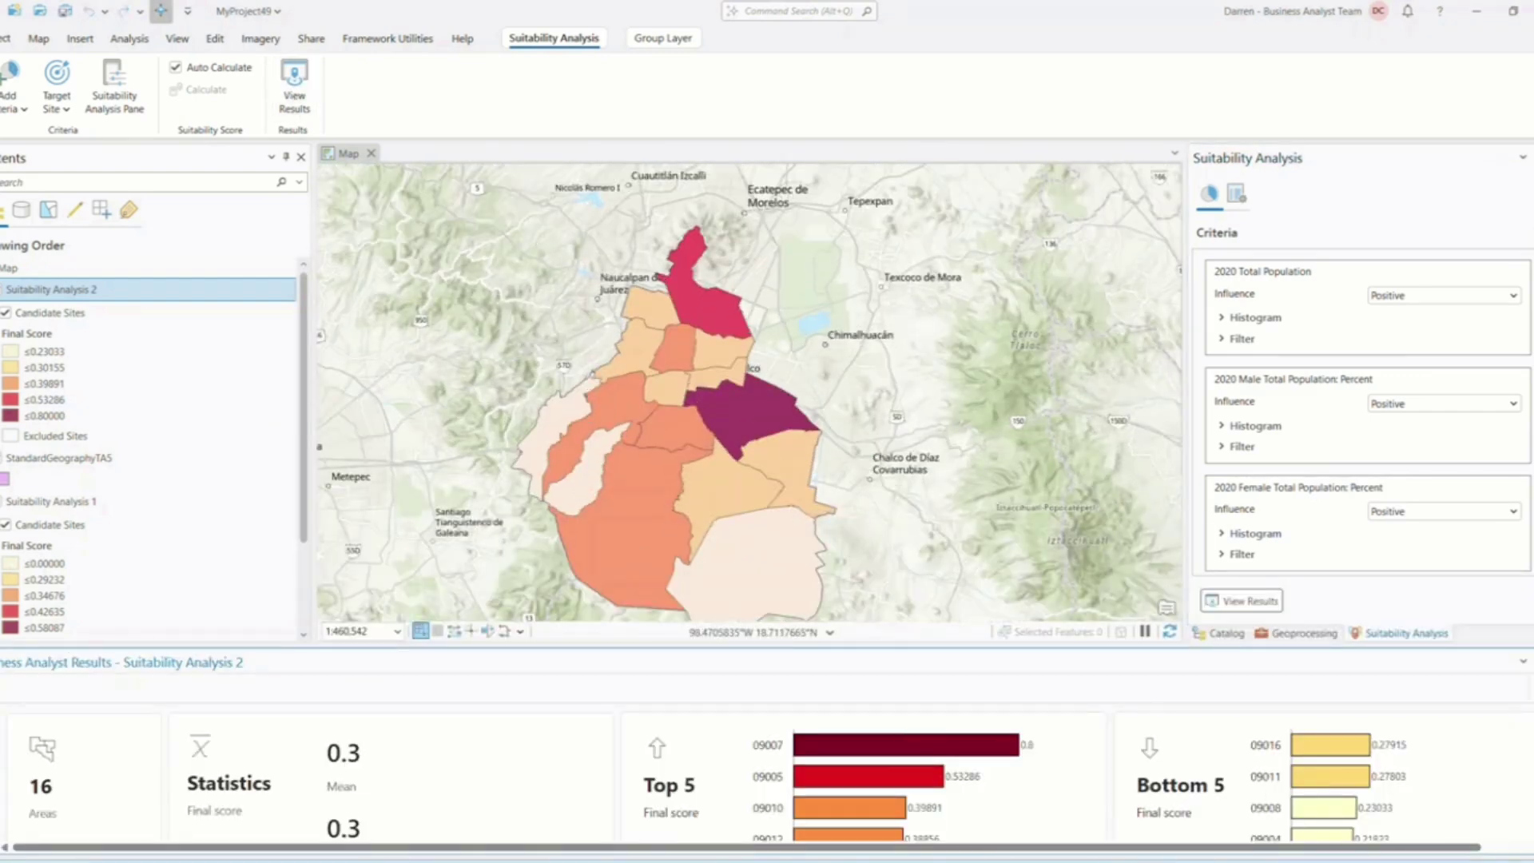
click(1470, 703)
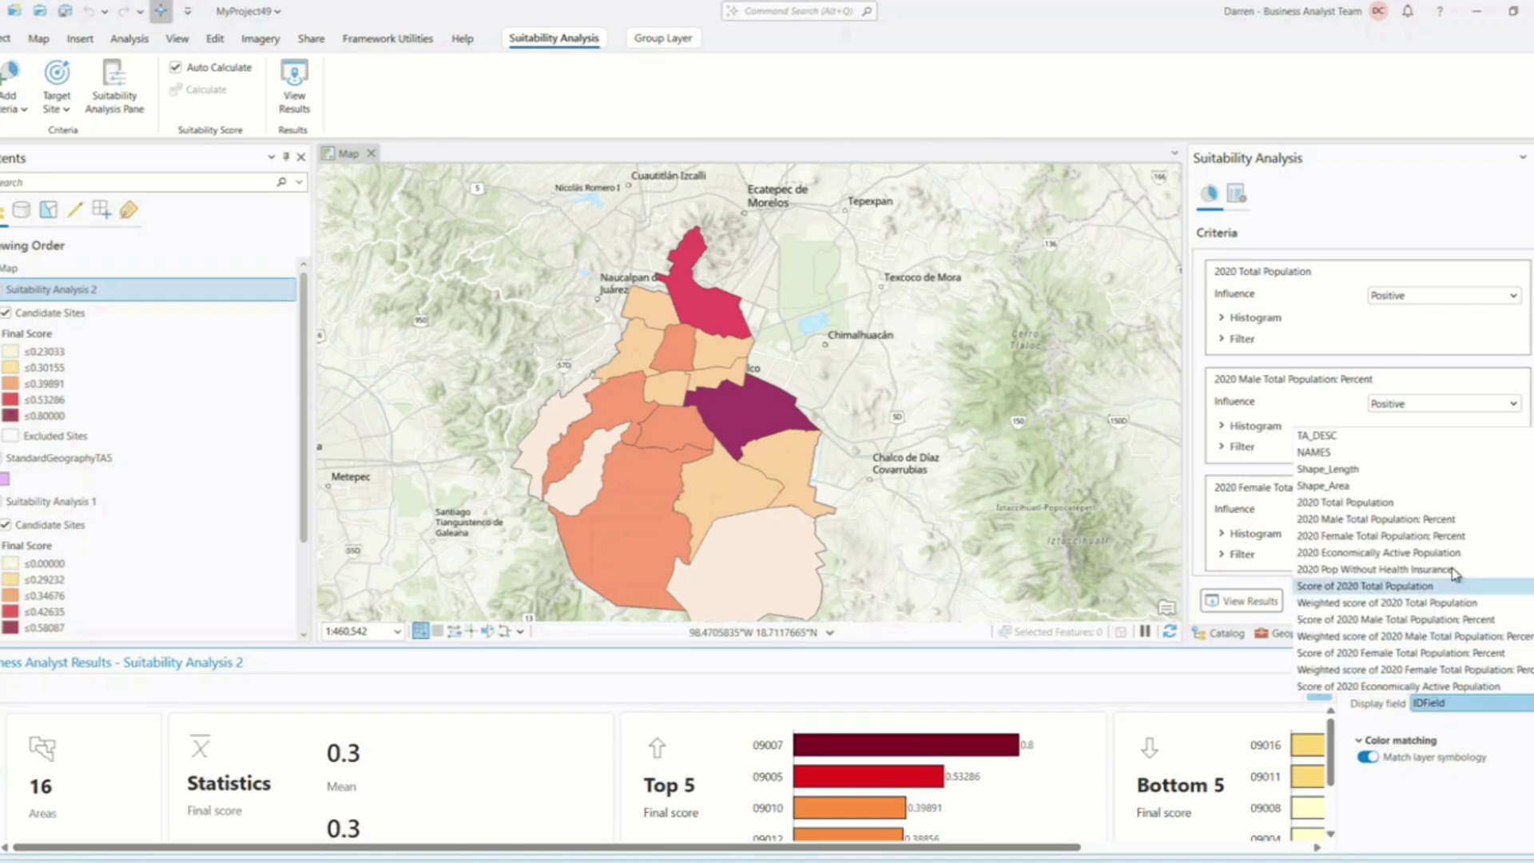
click(1412, 452)
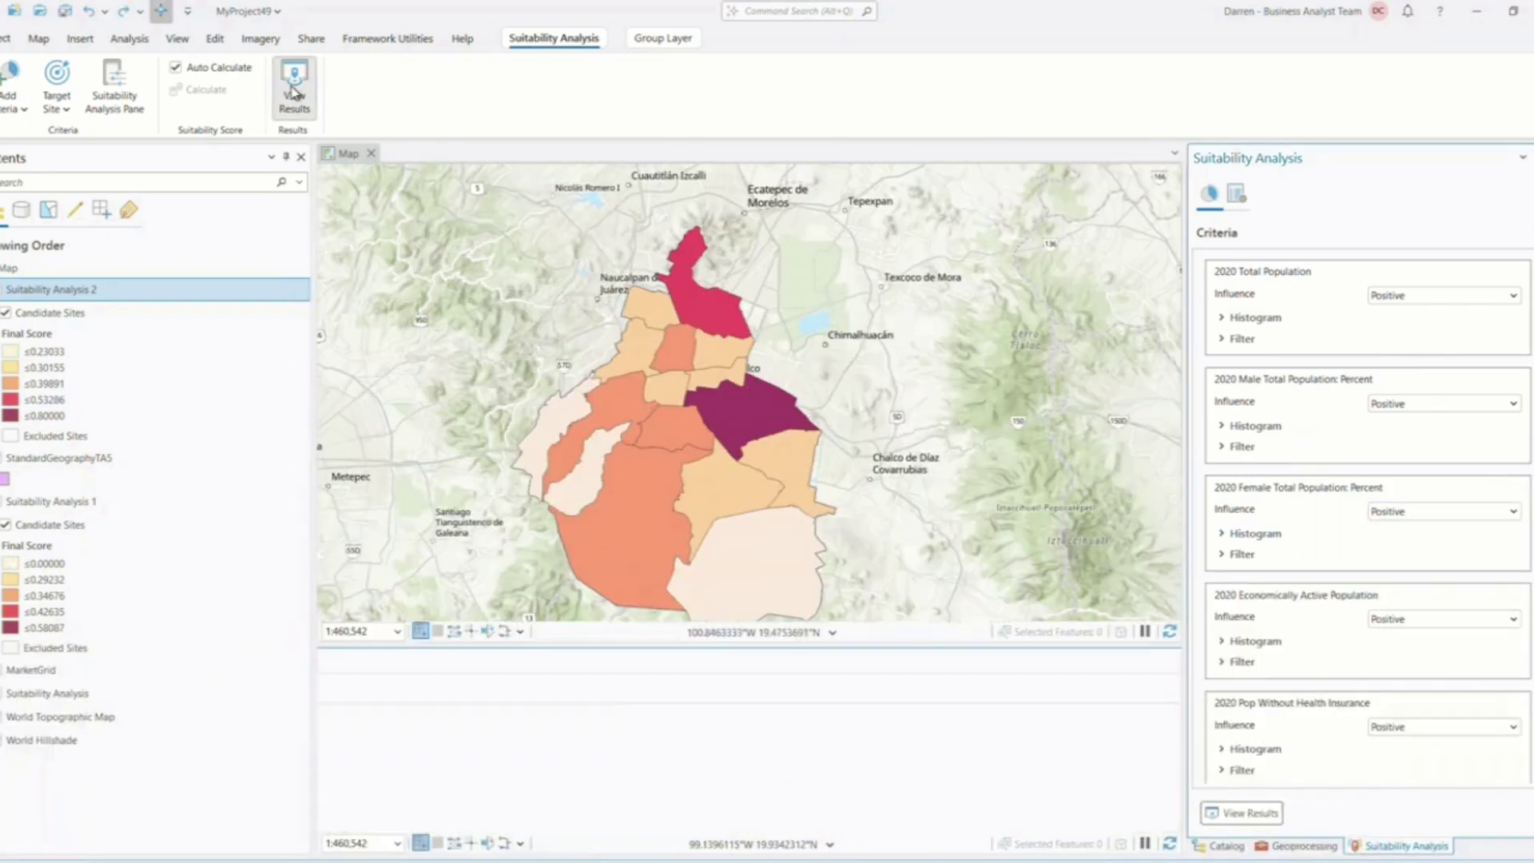
Apply a minimum 2020 Total Population filter of about 26298 and recalculate.
click(296, 111)
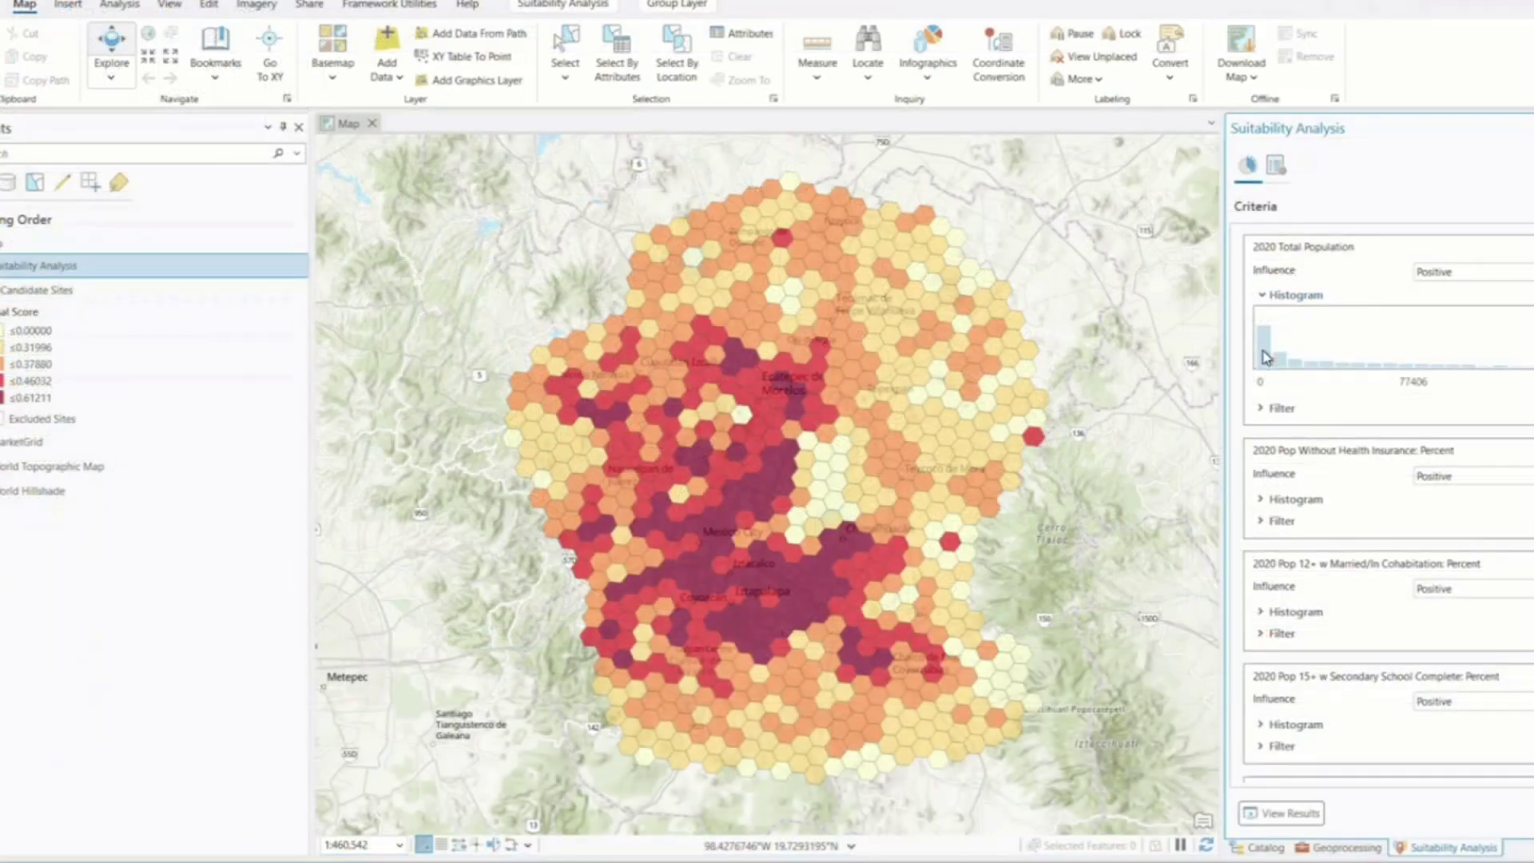
click(1264, 409)
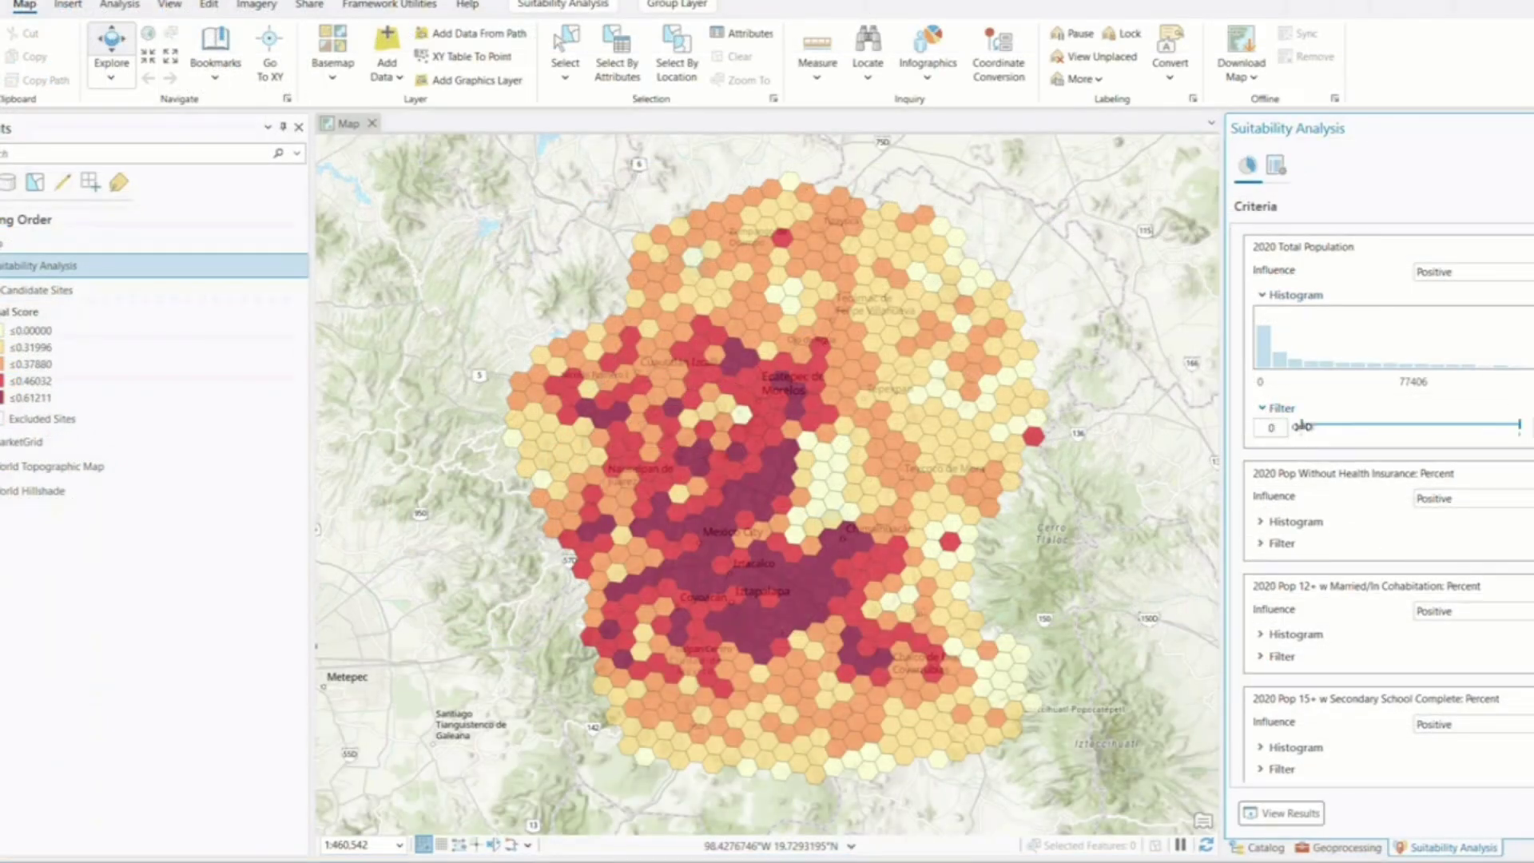
key(Return)
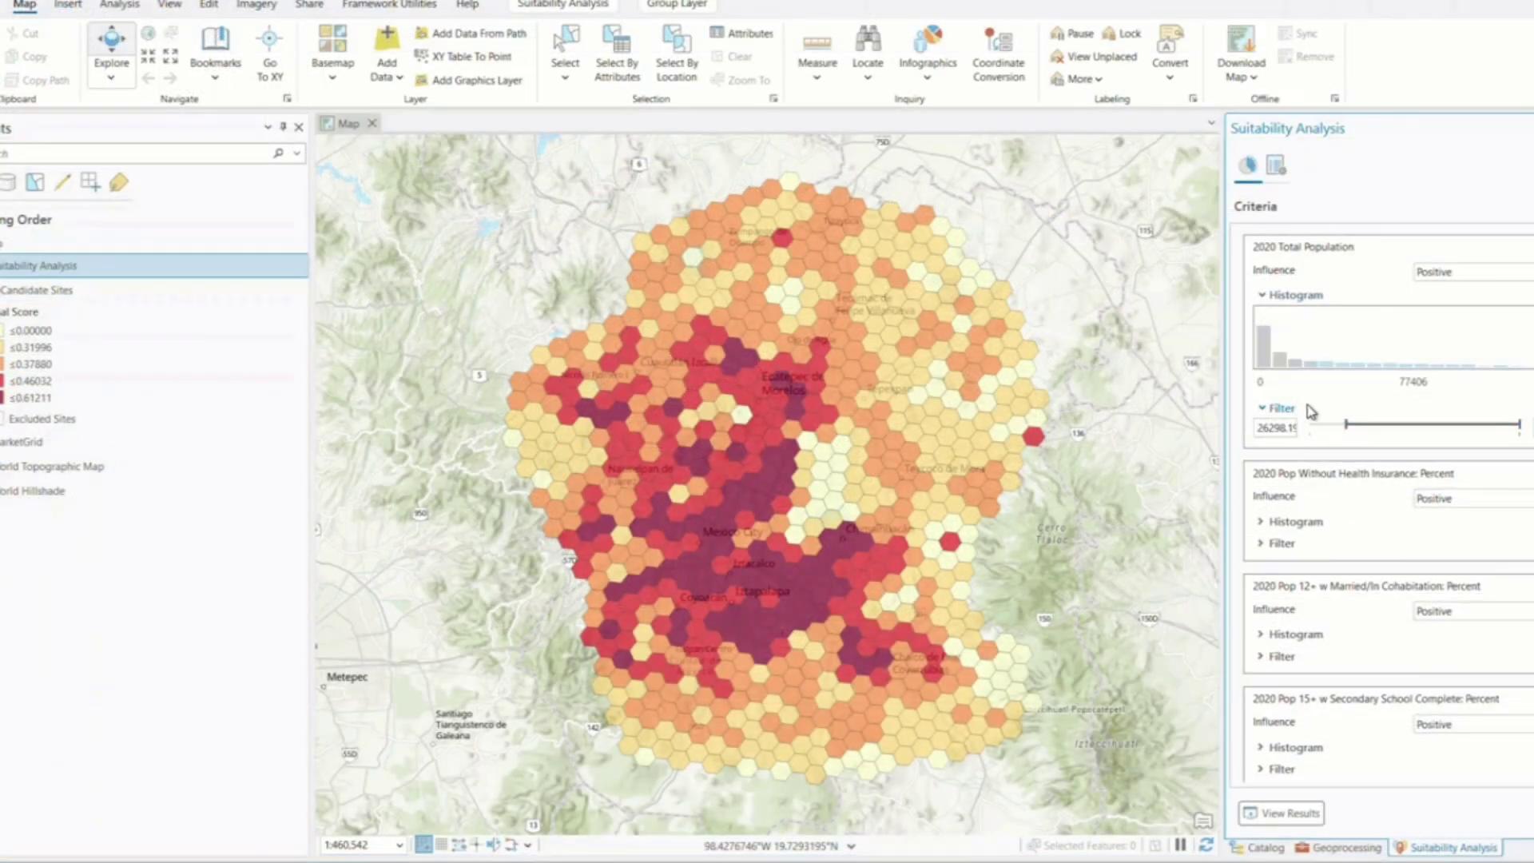